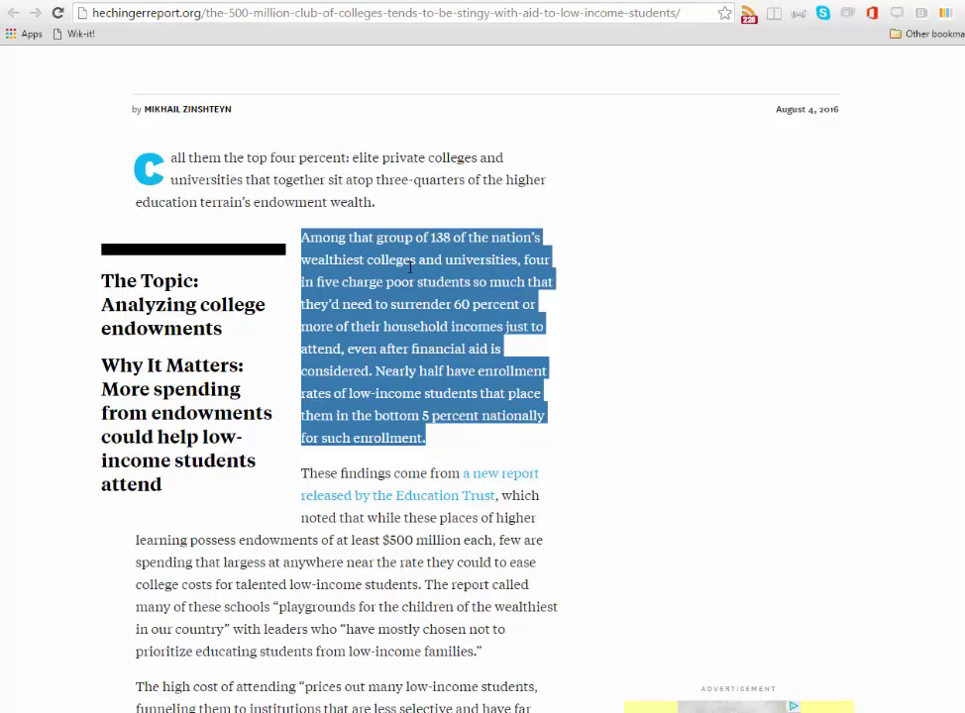
Wik-it the highlighted Hechinger passage into a new card and put the cursor on the line above the quote.
left_click(79, 34)
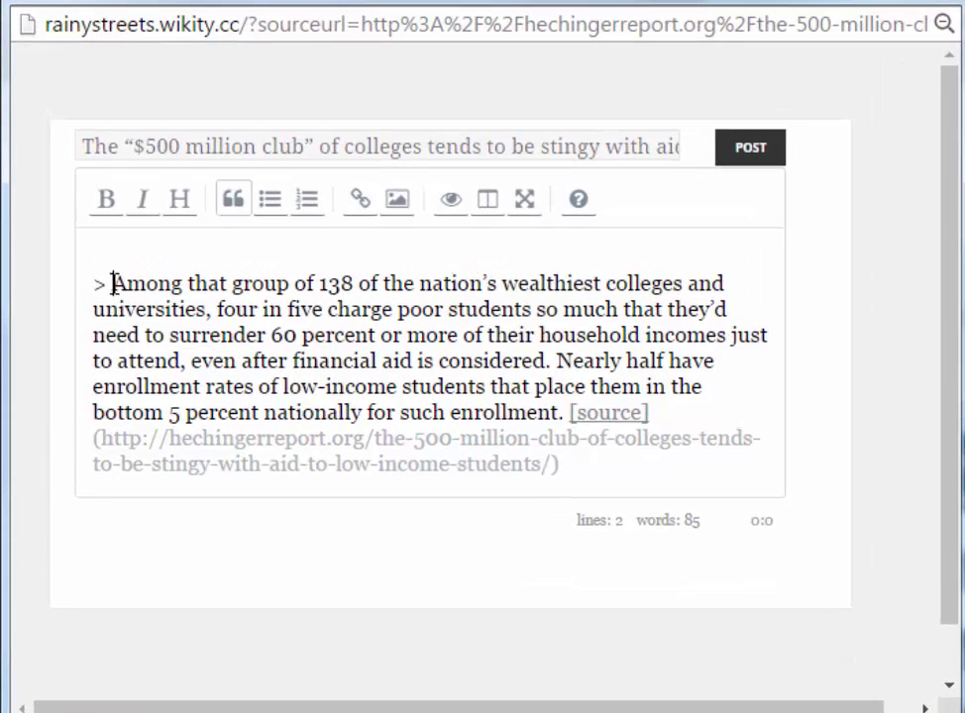
left_click_drag(112, 283, 86, 289)
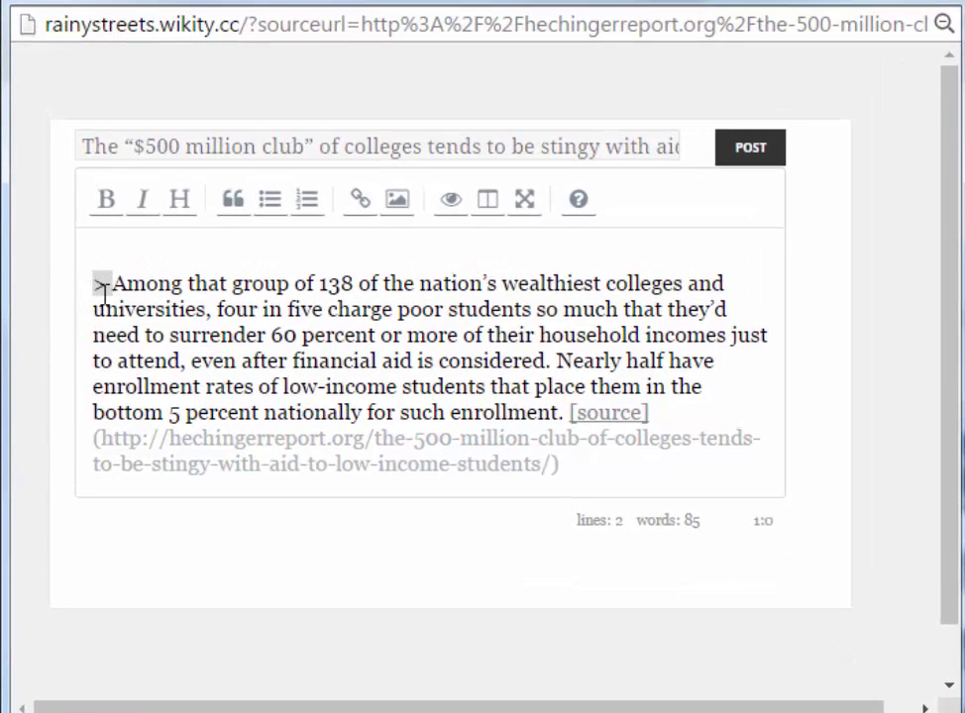
left_click(363, 256)
left_click_drag(571, 412, 631, 461)
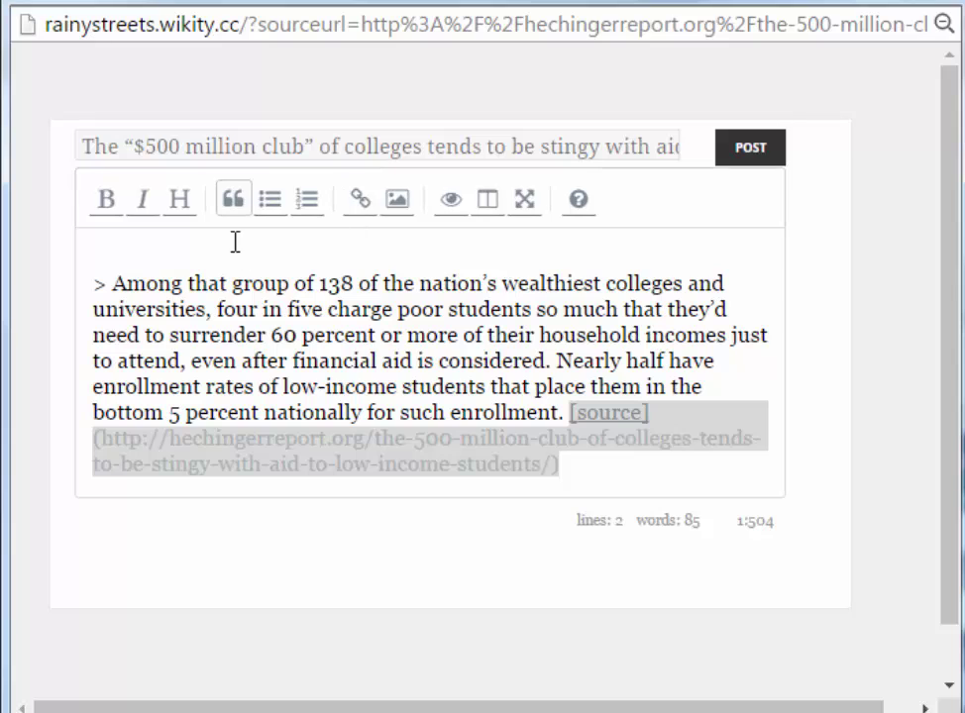
left_click(290, 263)
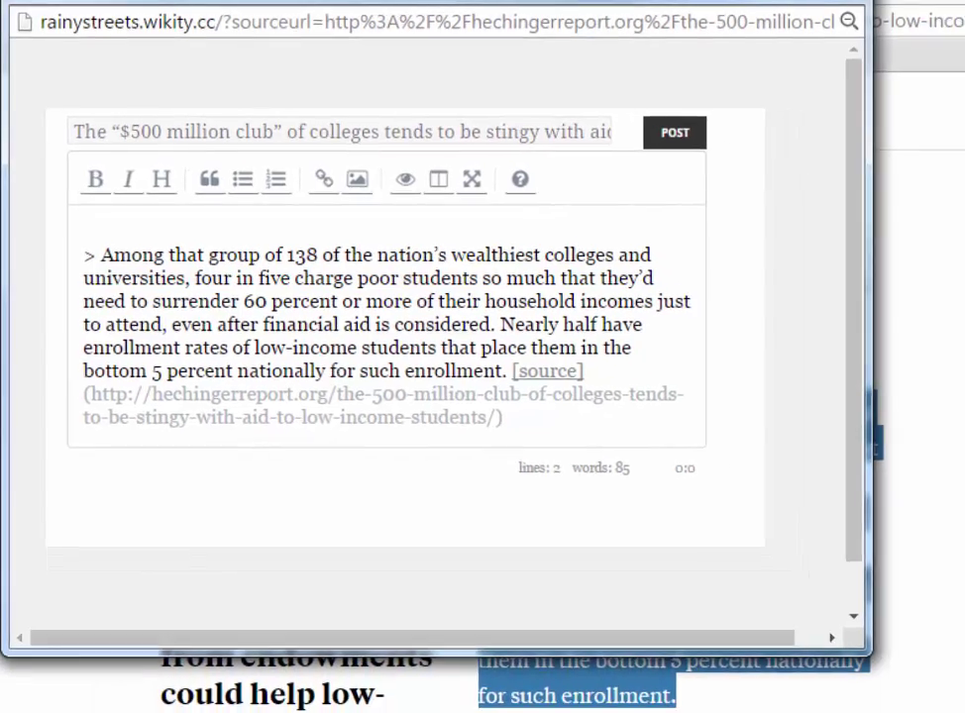
Write the intro line 'Endowments are not benefiting the most needy students.' above the quote.
type("Endowments are not be")
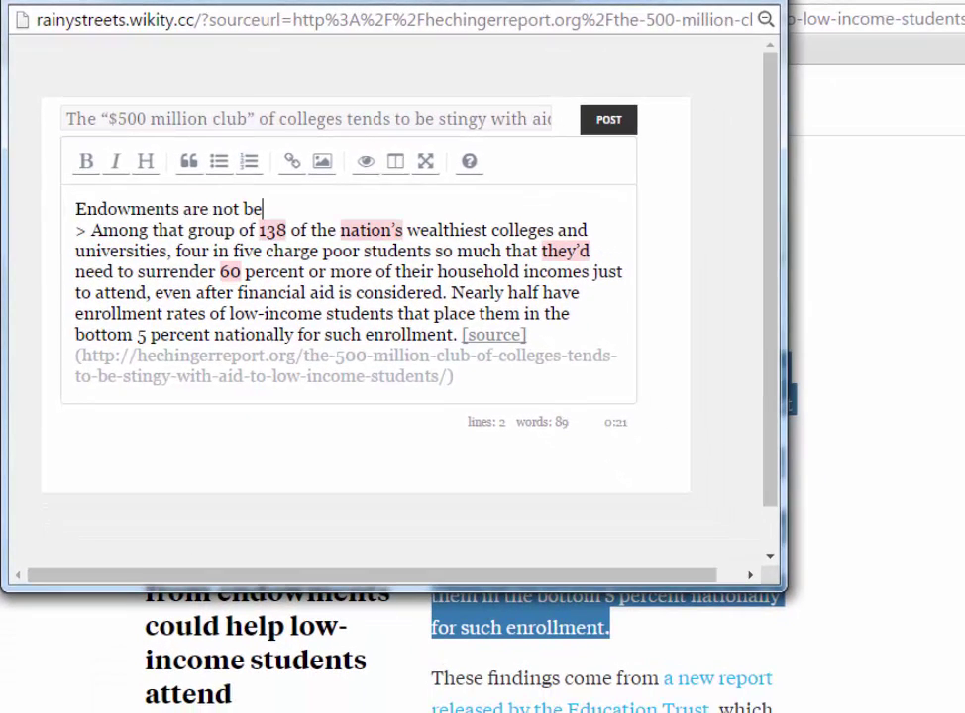
type("nefitting the most needy students.")
key("Return")
left_click(299, 209)
key("BackSpace")
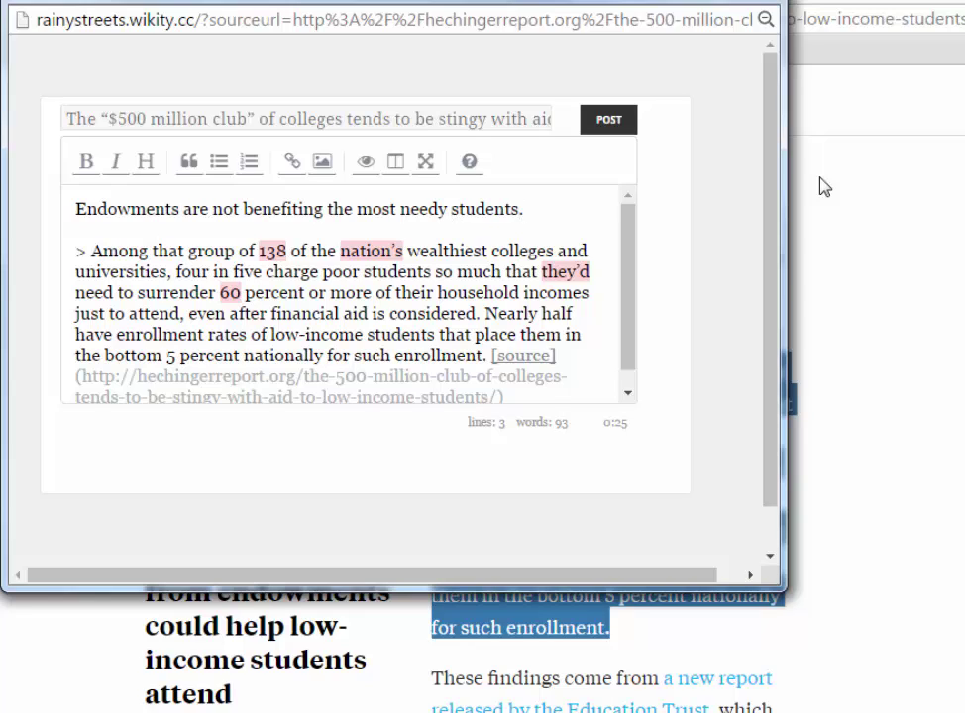
Italicize 'students', bold 'not' and 'Endowments', and add new lines after the source link.
type("_")
key("ctrl+Right")
type("_")
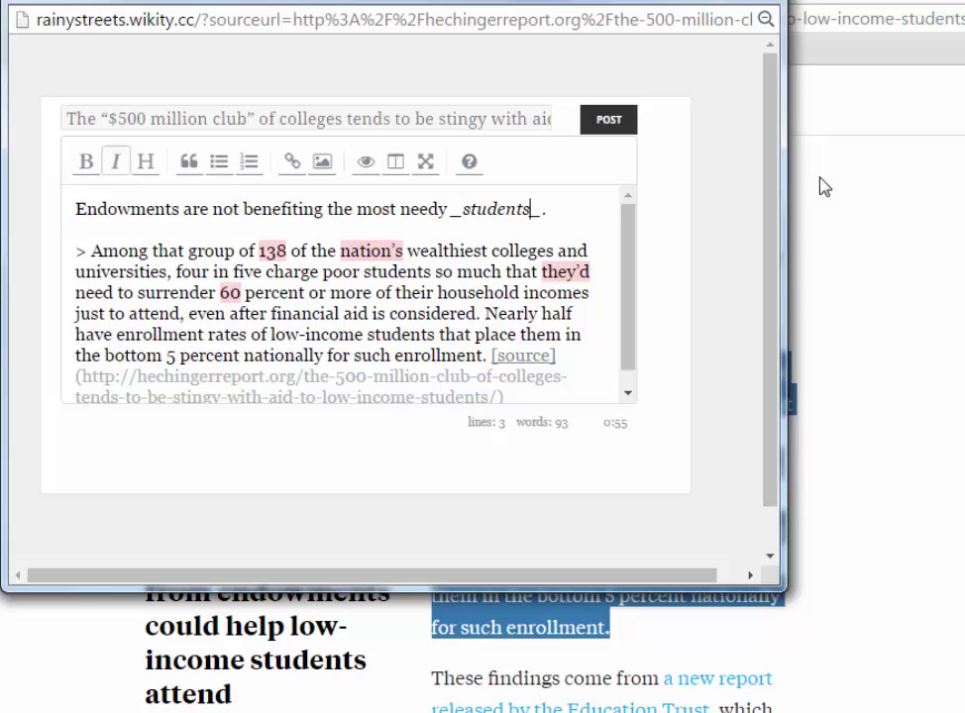
key("Left")
key("Left")
key("Left")
key("Left")
key("Left")
key("Left")
key("Left")
key("Left")
type("**not")
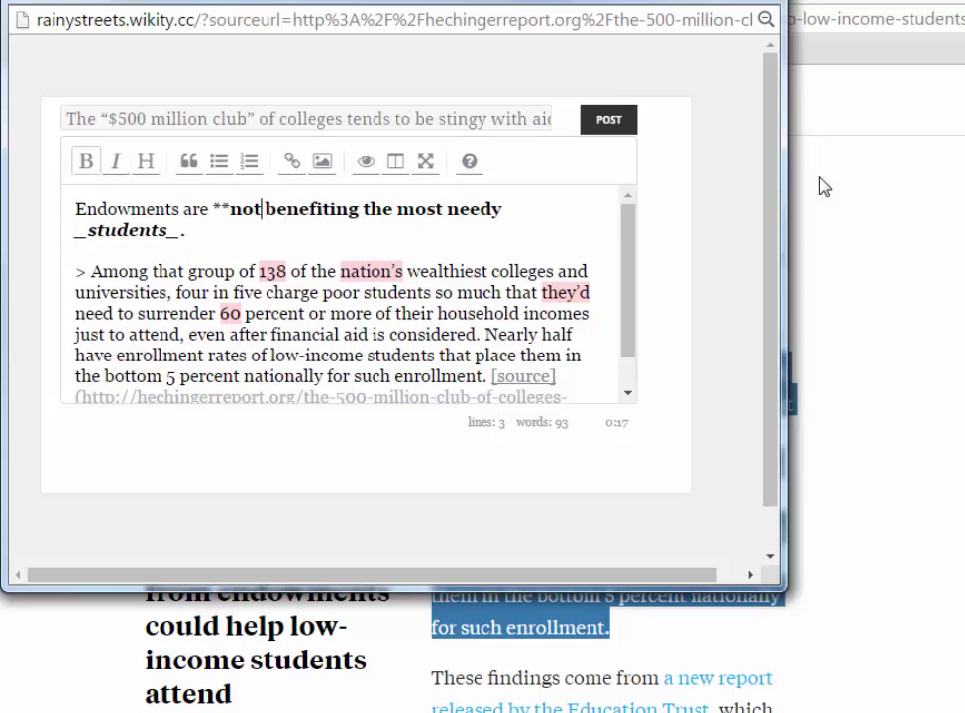
type("**")
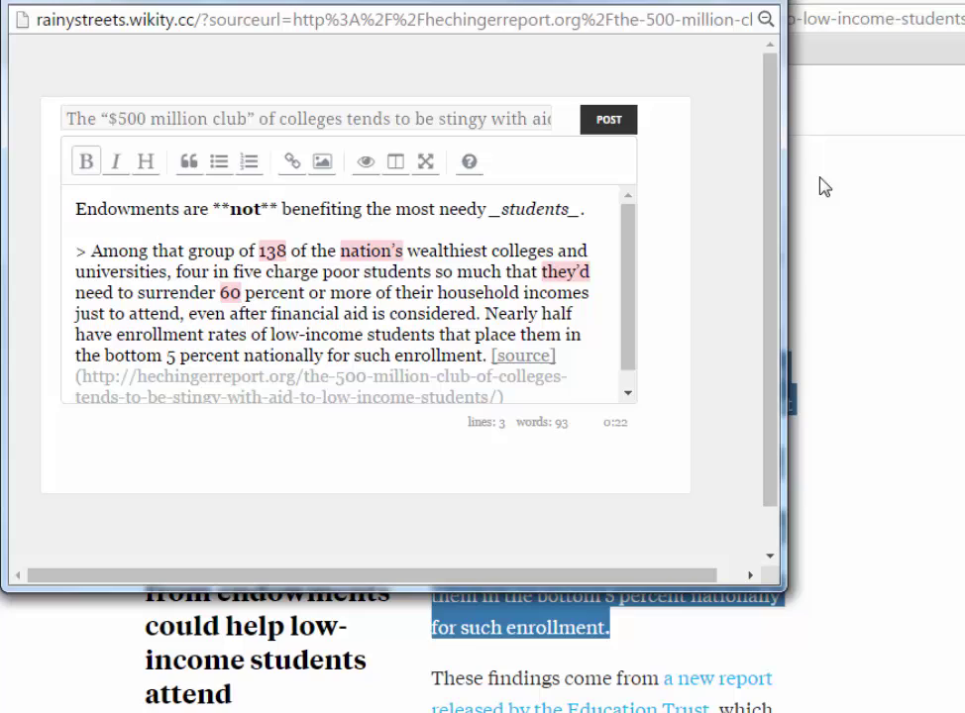
left_click_drag(176, 209, 86, 209)
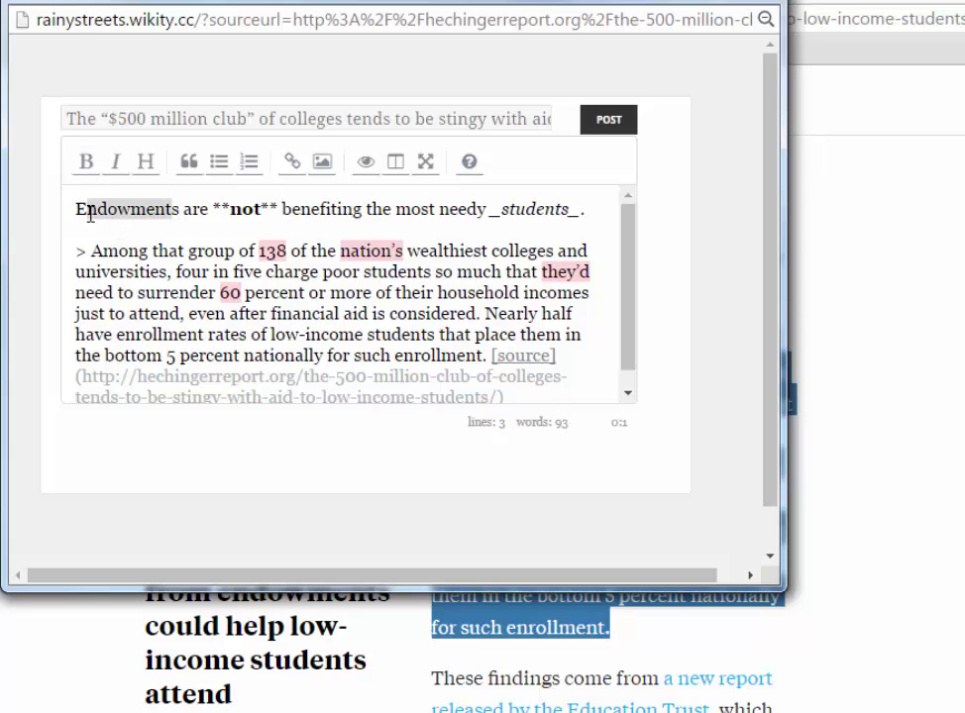
left_click(73, 209, "shift")
left_click(88, 164)
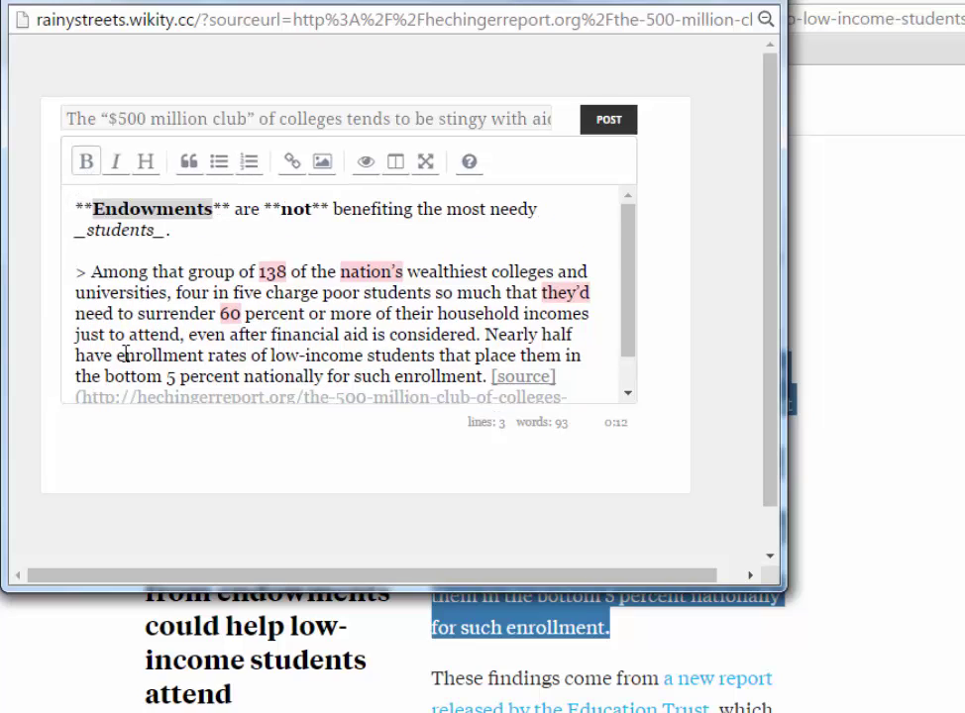
key("ctrl+End")
key("Return")
key("Return")
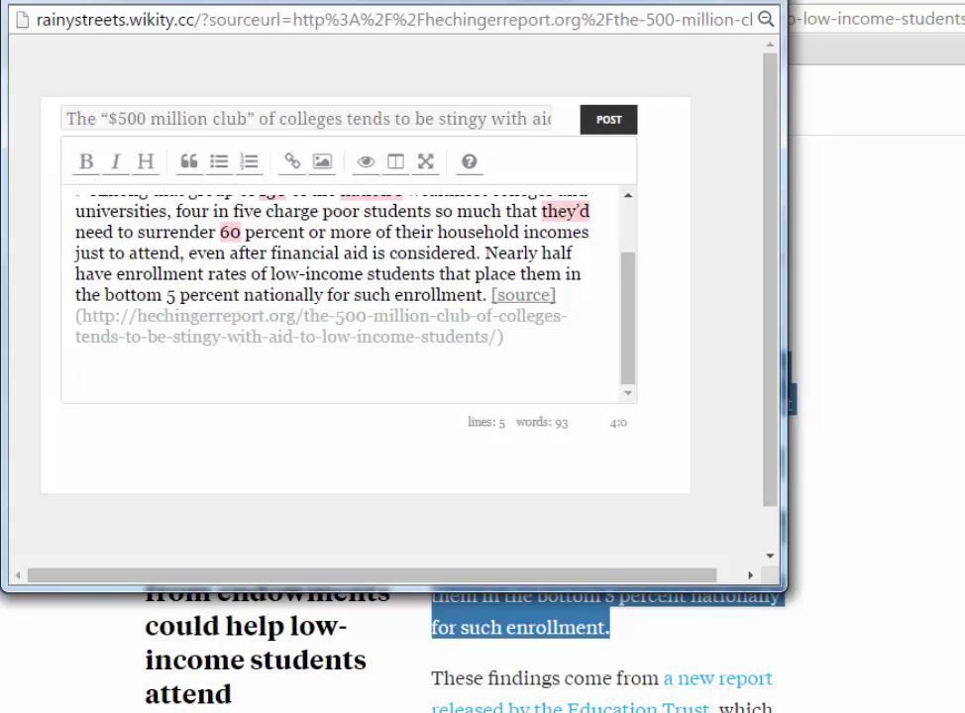
Open the Education Trust report 'A Glimpse Inside the Coffers' and copy its web address.
left_click(717, 679)
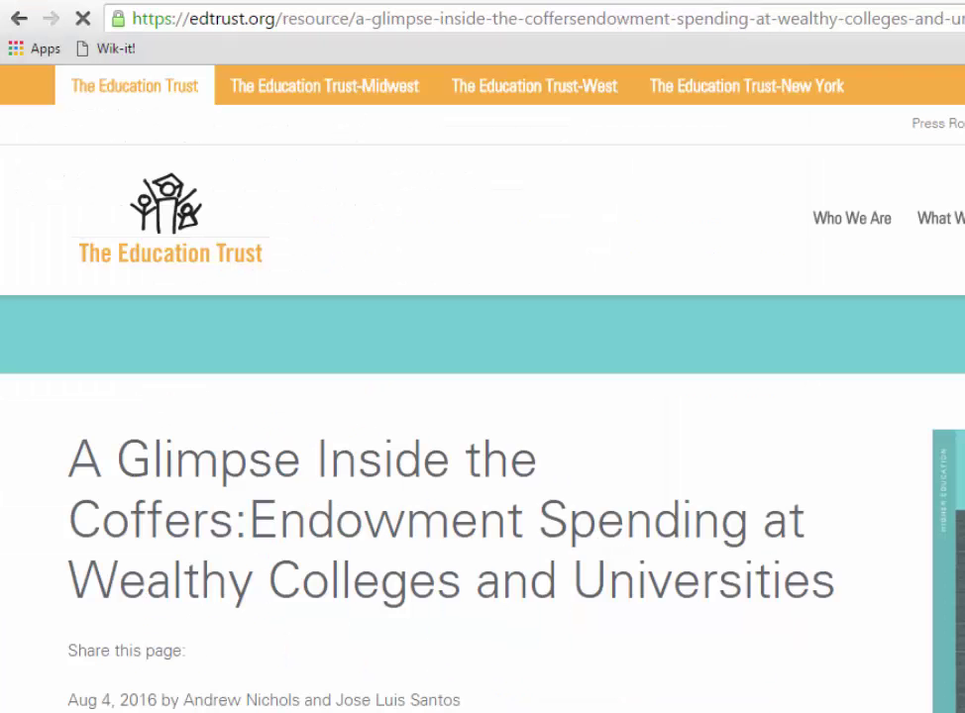
right_click(307, 18)
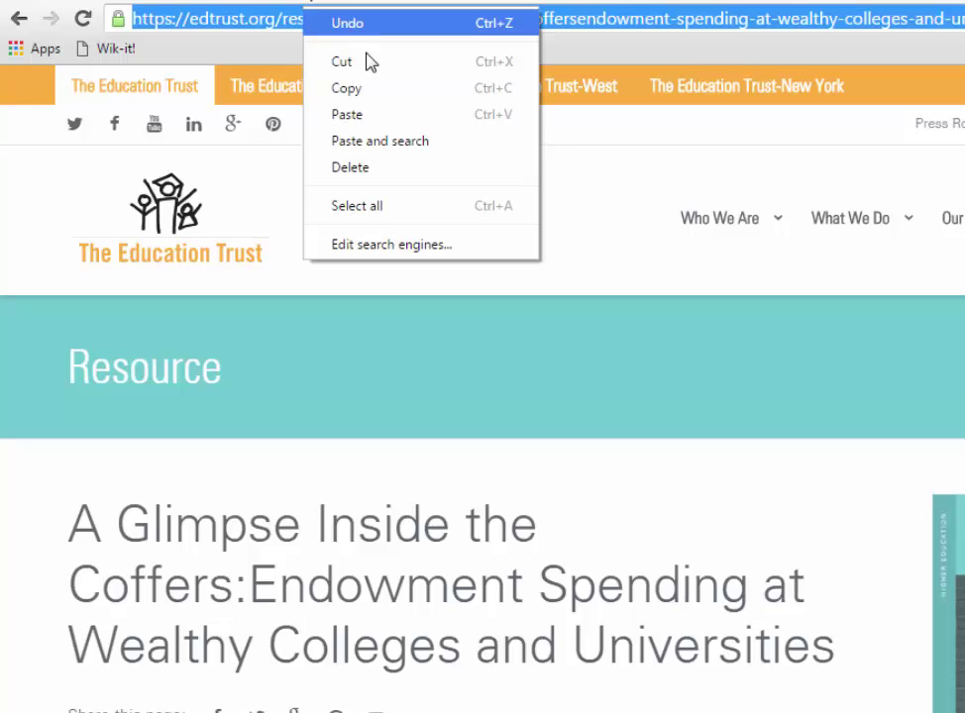
left_click(347, 89)
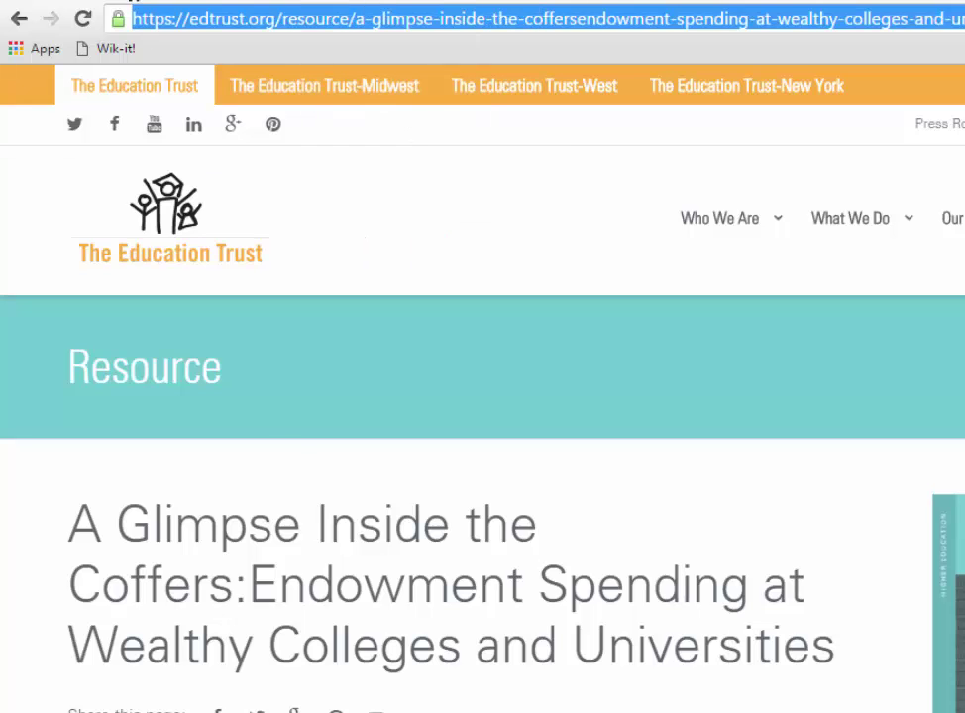
key("alt+Tab")
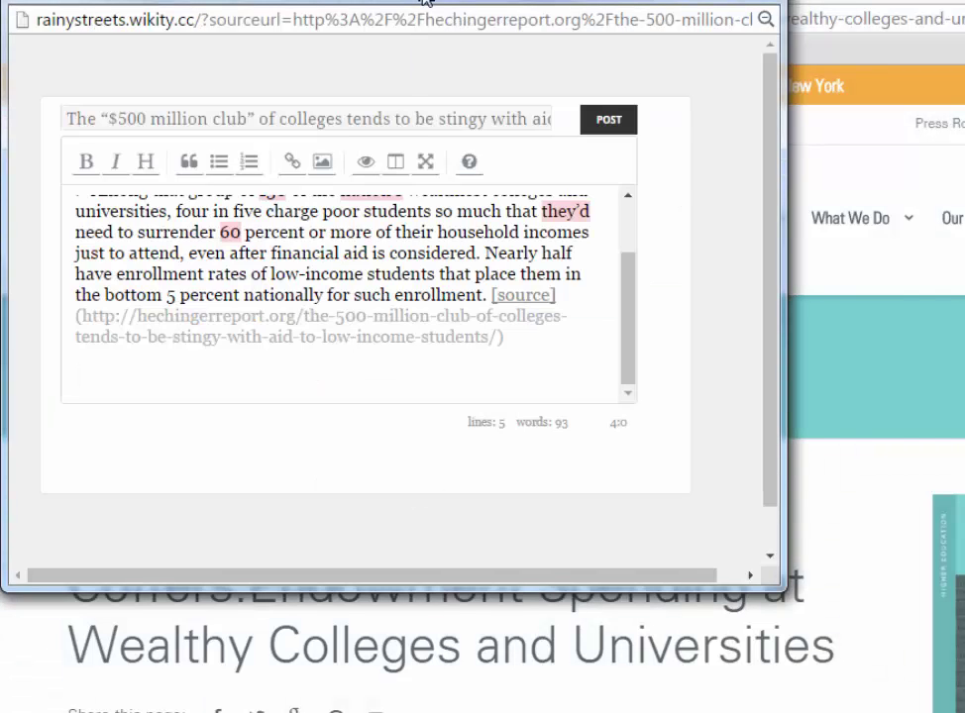
Add the line 'The full report is here.' with 'here' linked to the copied report address.
left_click_drag(433, 3, 570, 218)
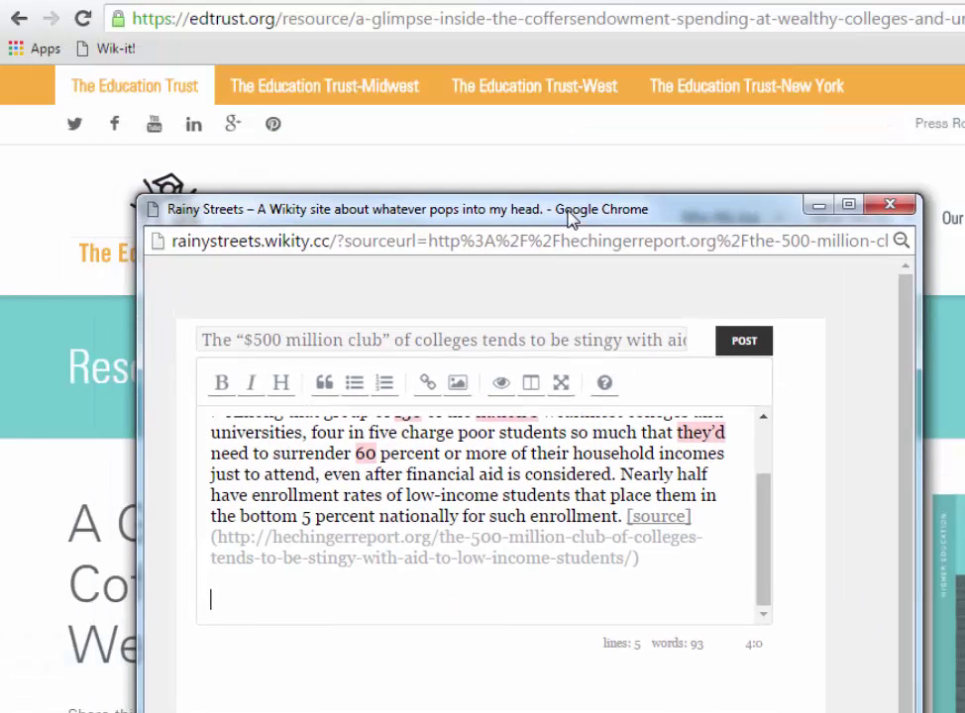
type("The")
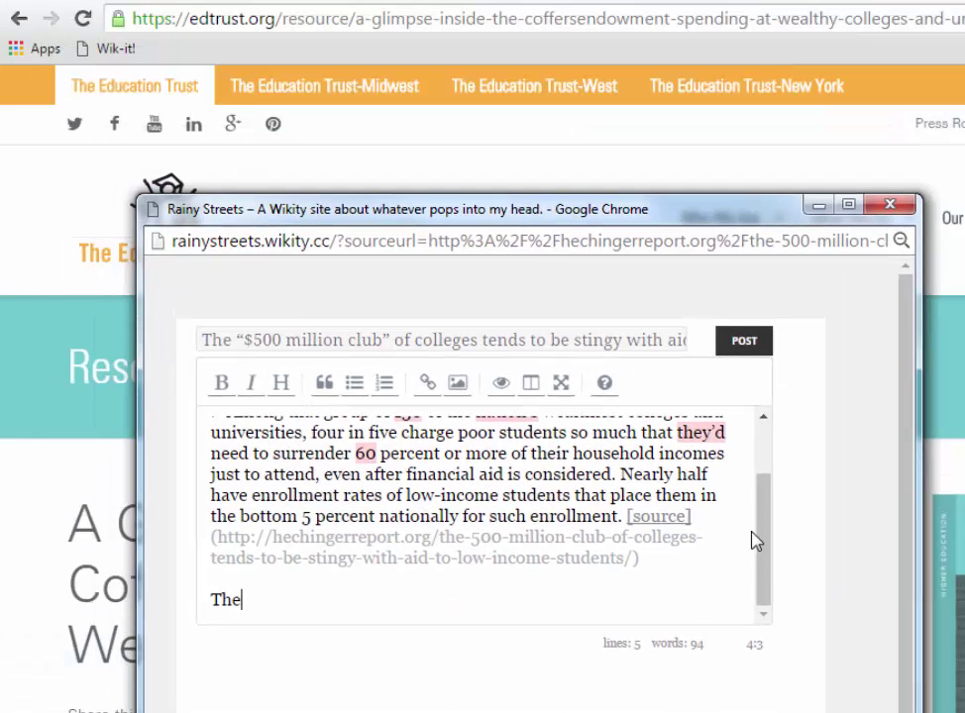
type(" full repo")
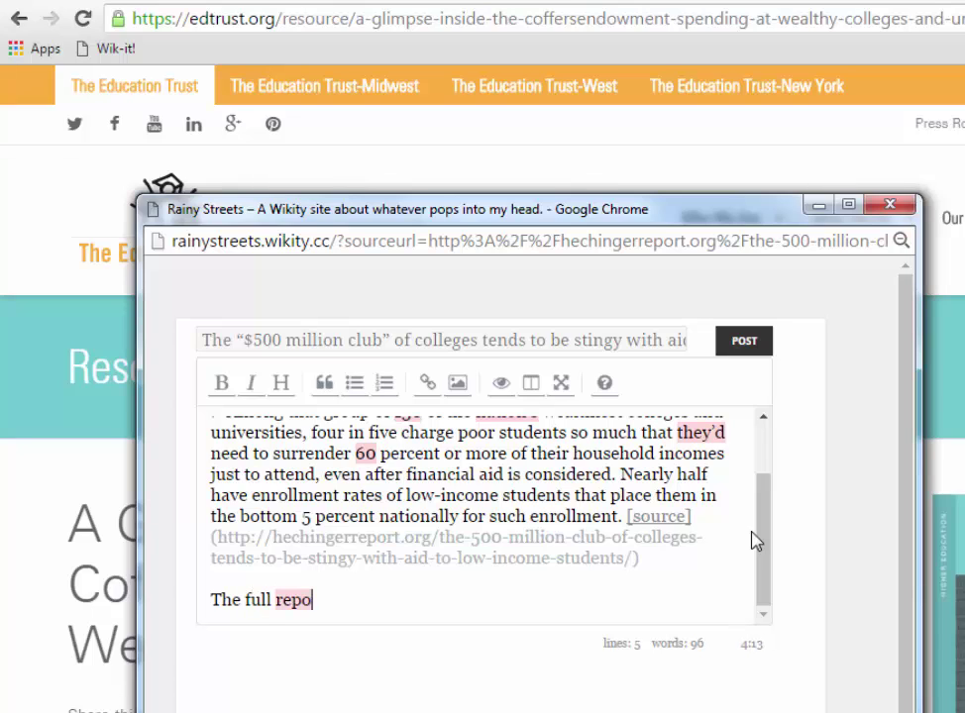
type("rt is [here")
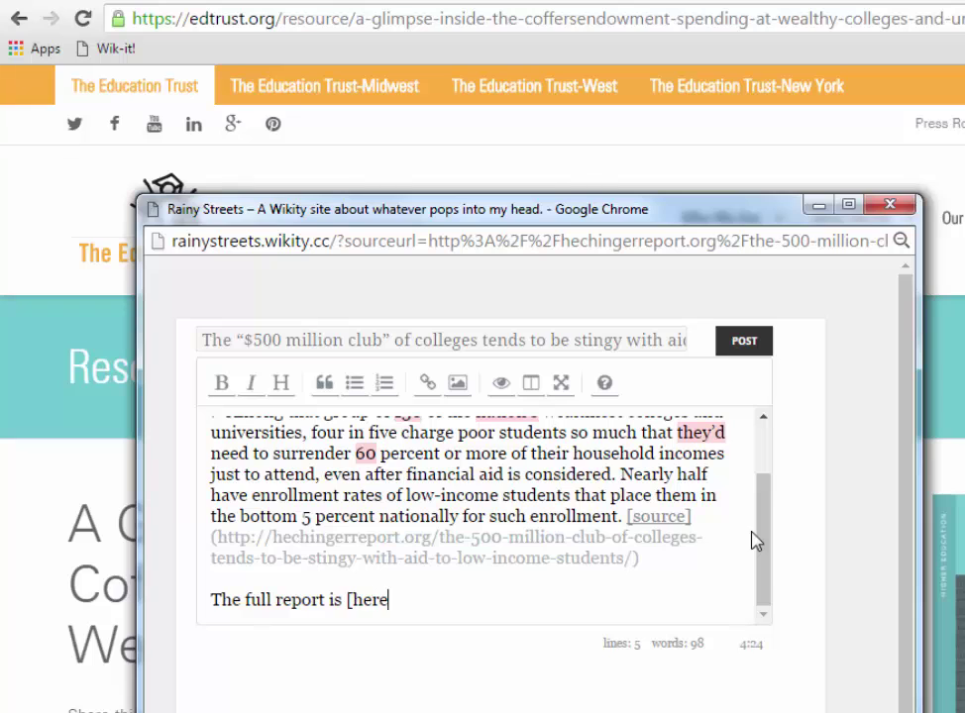
type("](")
key("ctrl+v")
type(")")
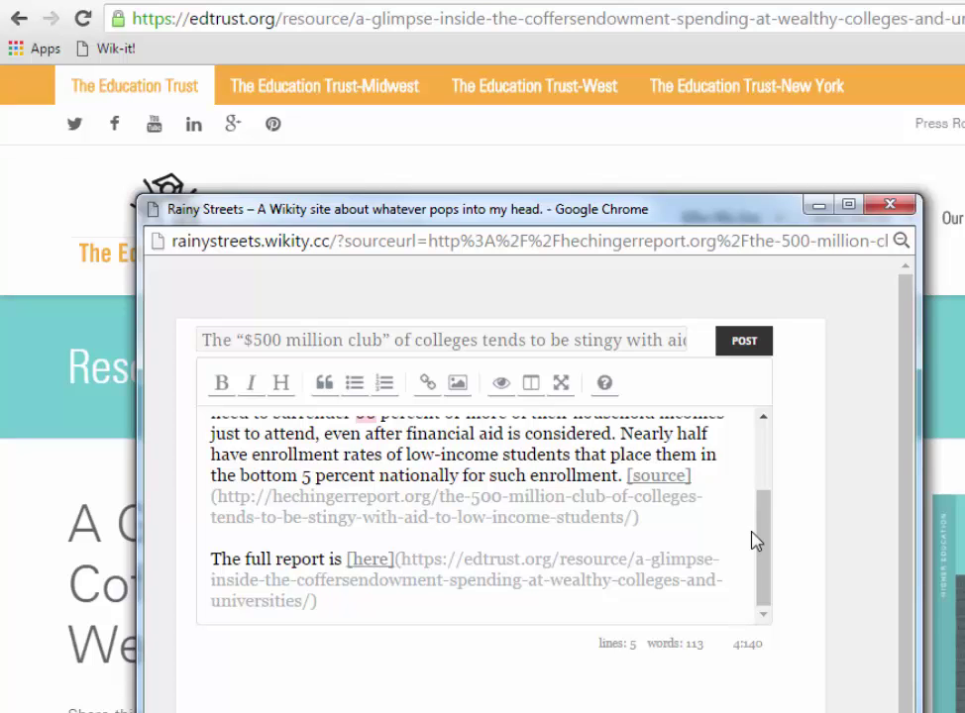
type(".")
Preview the rendered card, then return to the raw card text.
left_click_drag(769, 565, 766, 462)
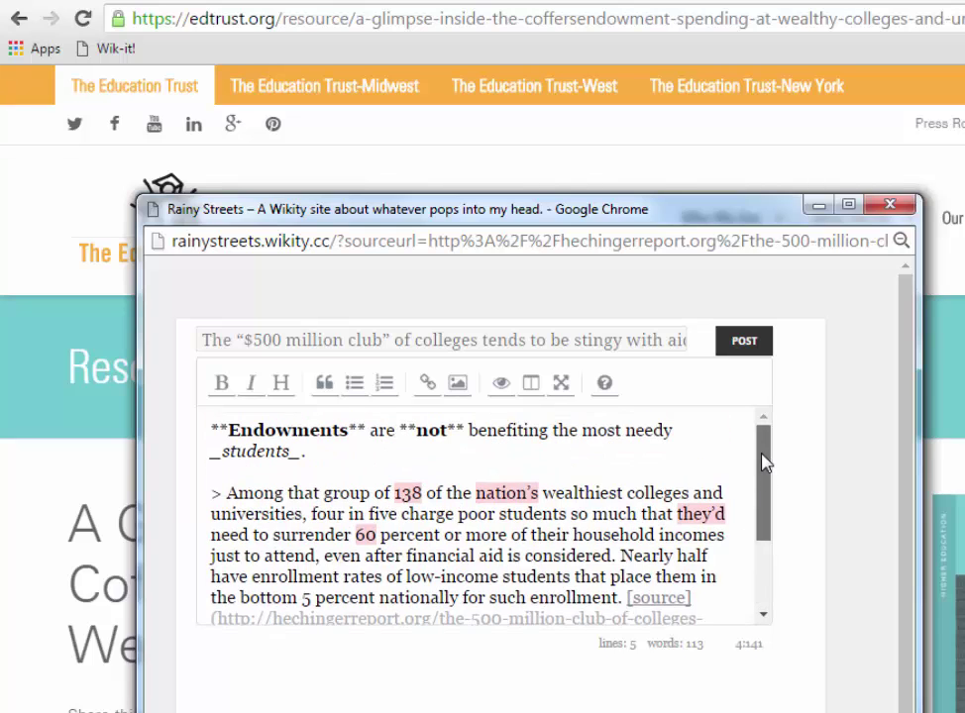
scroll(479, 549, "down", 3)
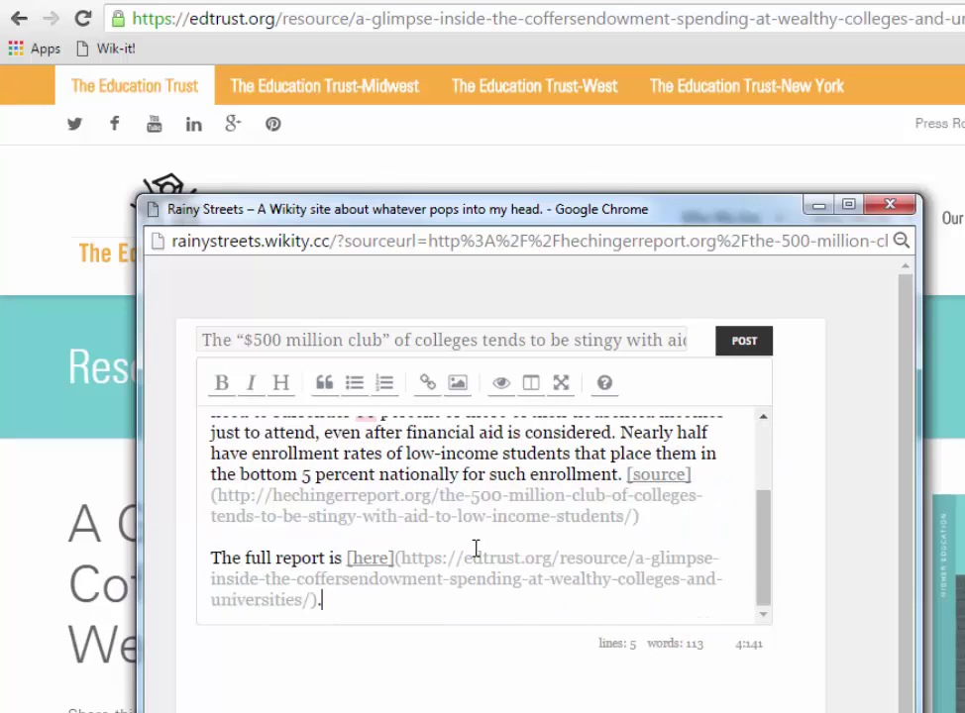
left_click(501, 382)
left_click_drag(765, 512, 765, 442)
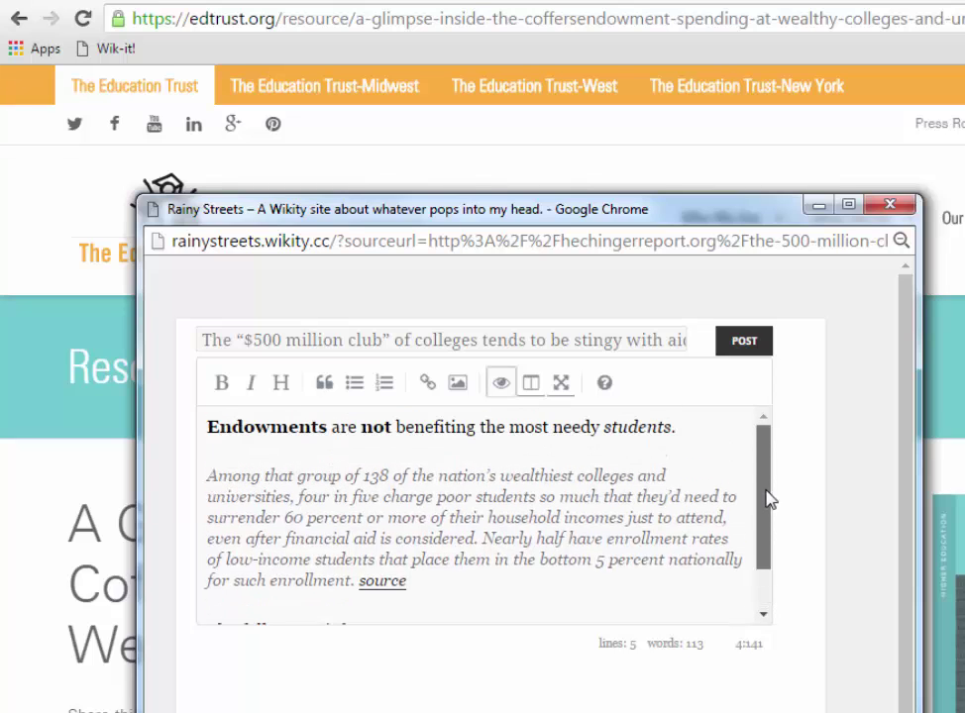
left_click(500, 384)
scroll(738, 470, "up", 5)
key("ctrl+p")
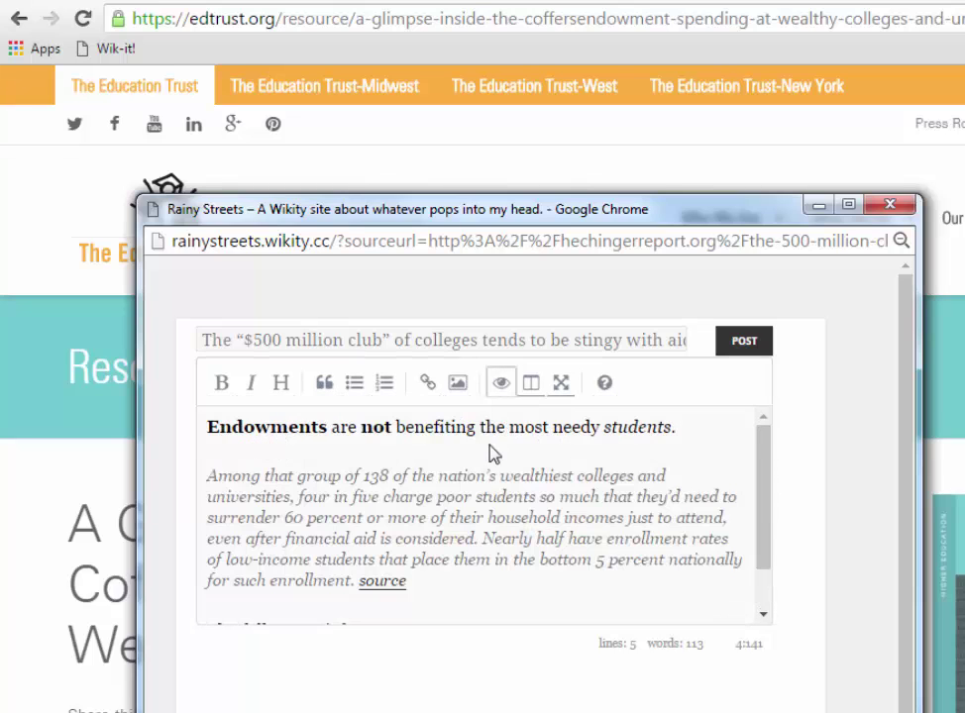
left_click(501, 384)
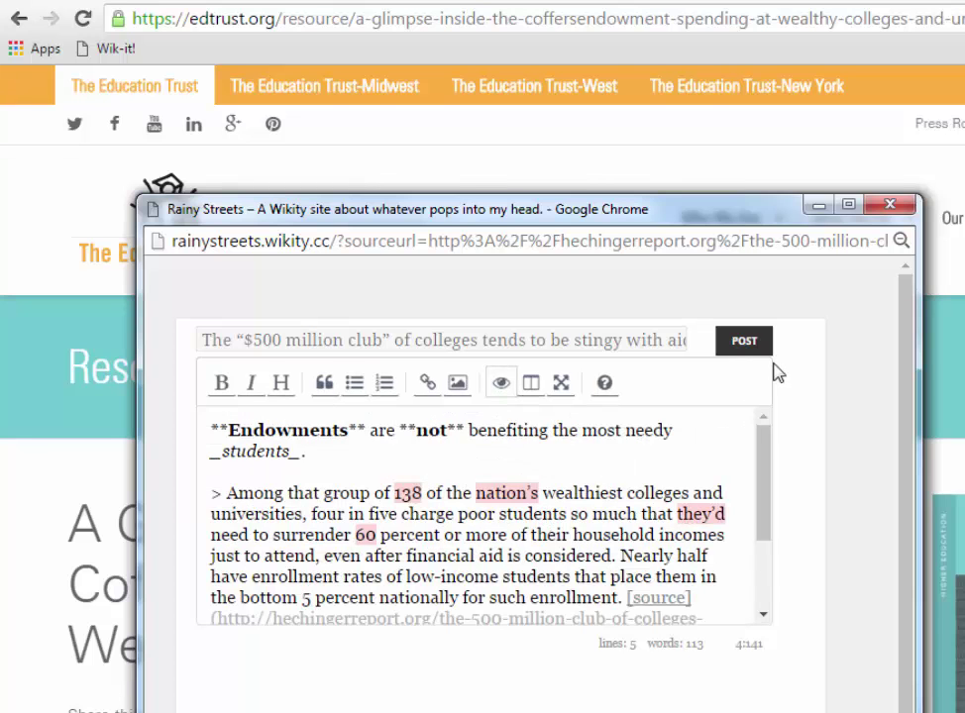
Post the Stingy Endowments card and view it on the Rainy Streets home page.
left_click(735, 344)
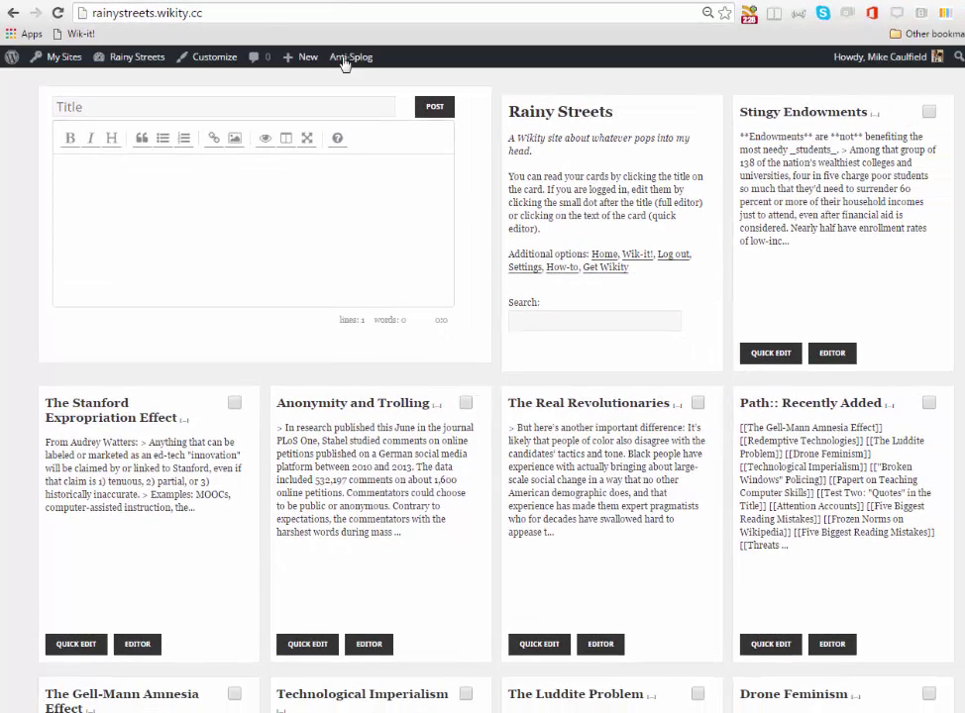
double_click(821, 138)
left_click(780, 166)
Open Stingy Endowments in Quick Edit and scroll through its quote and full-report link.
left_click(766, 156)
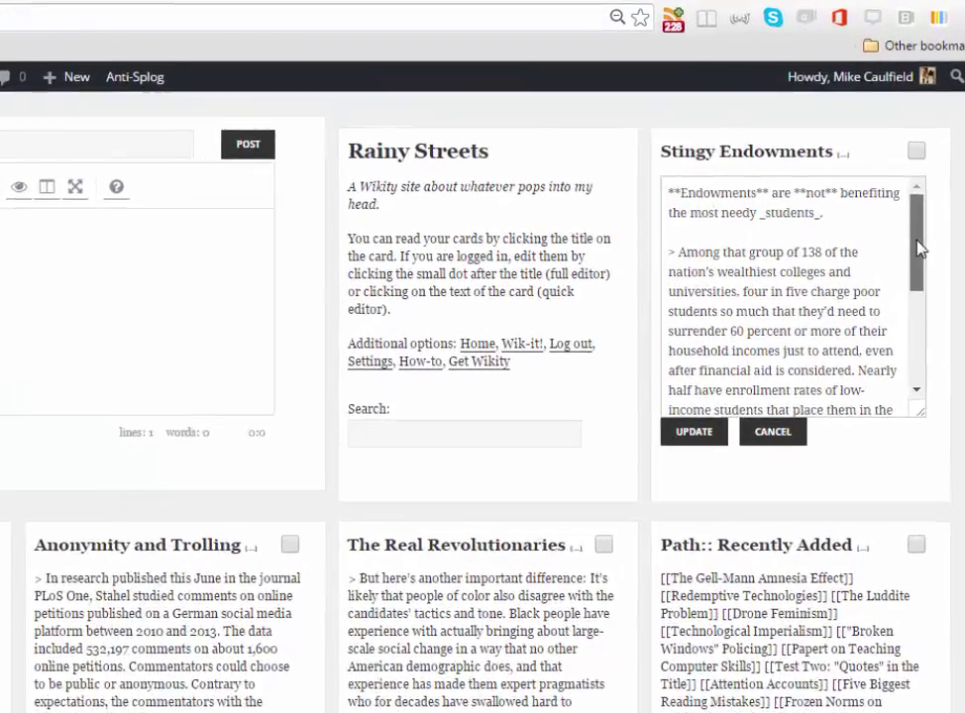
left_click_drag(919, 248, 912, 353)
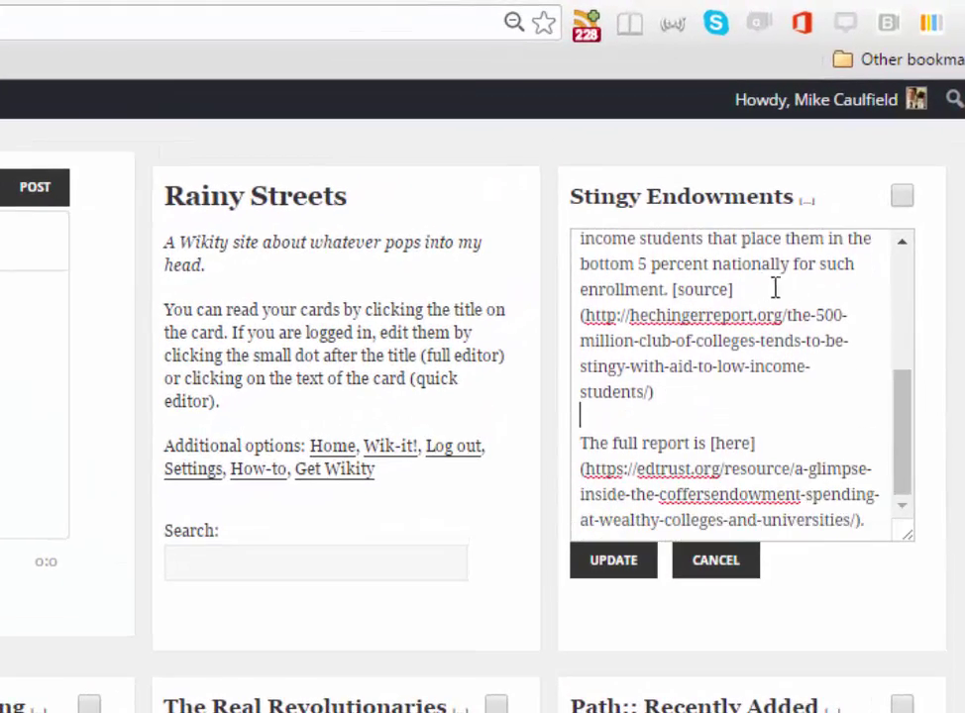
mouse_move(904, 437)
left_mouse_down()
mouse_move(901, 284)
mouse_move(917, 314)
mouse_move(900, 362)
mouse_move(907, 417)
left_mouse_up()
Search the cards for 'endowments', then change the search term to 'wealth'.
left_click(315, 563)
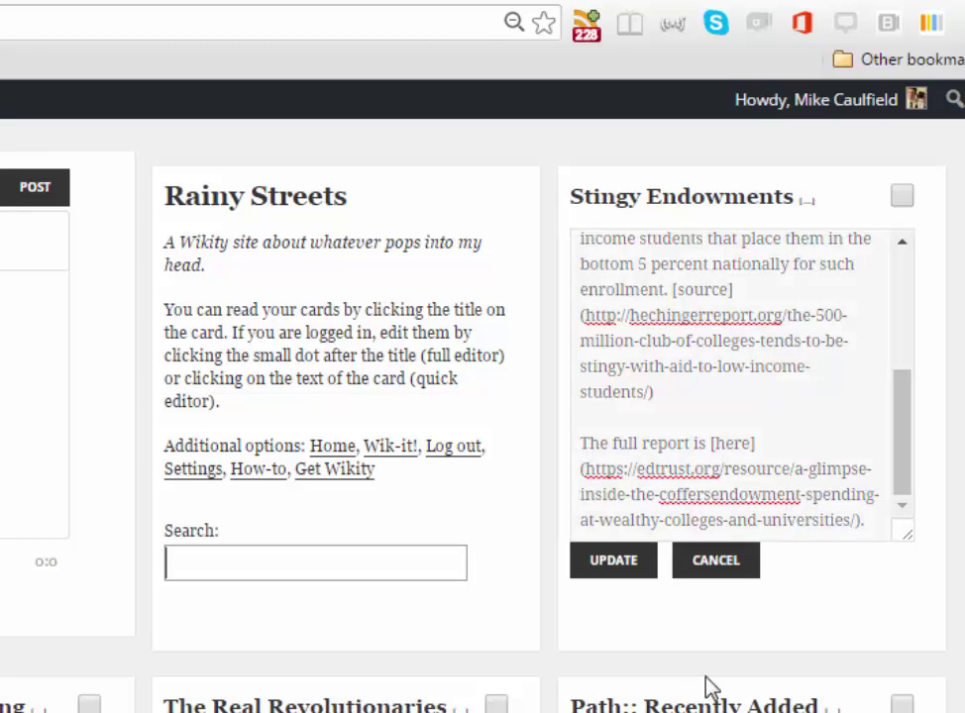
type("endowments")
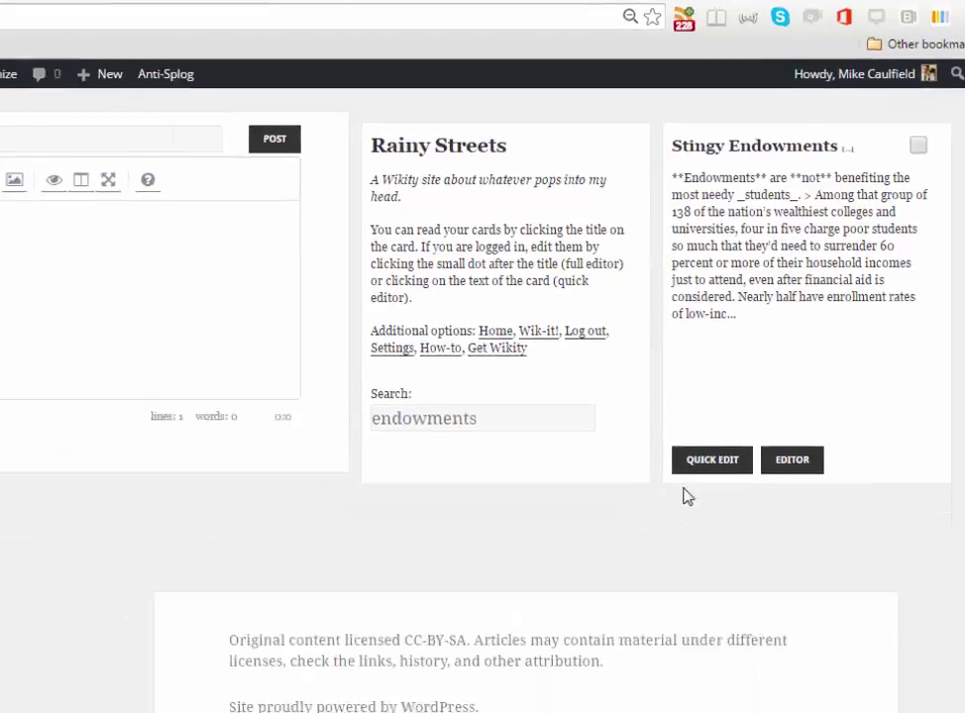
key("ctrl+a")
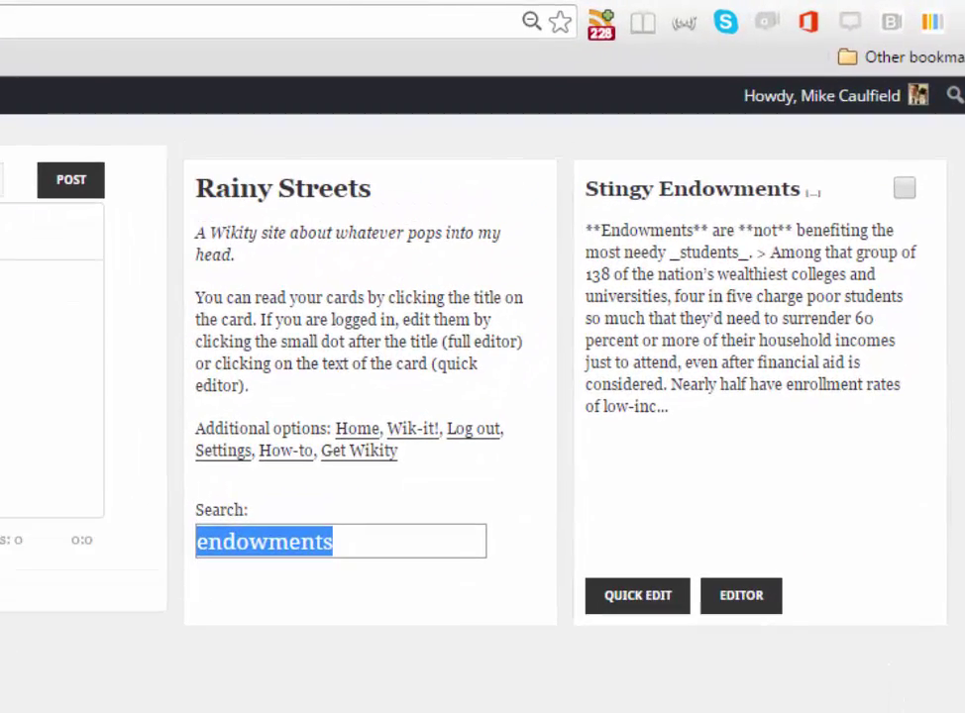
type("wealth")
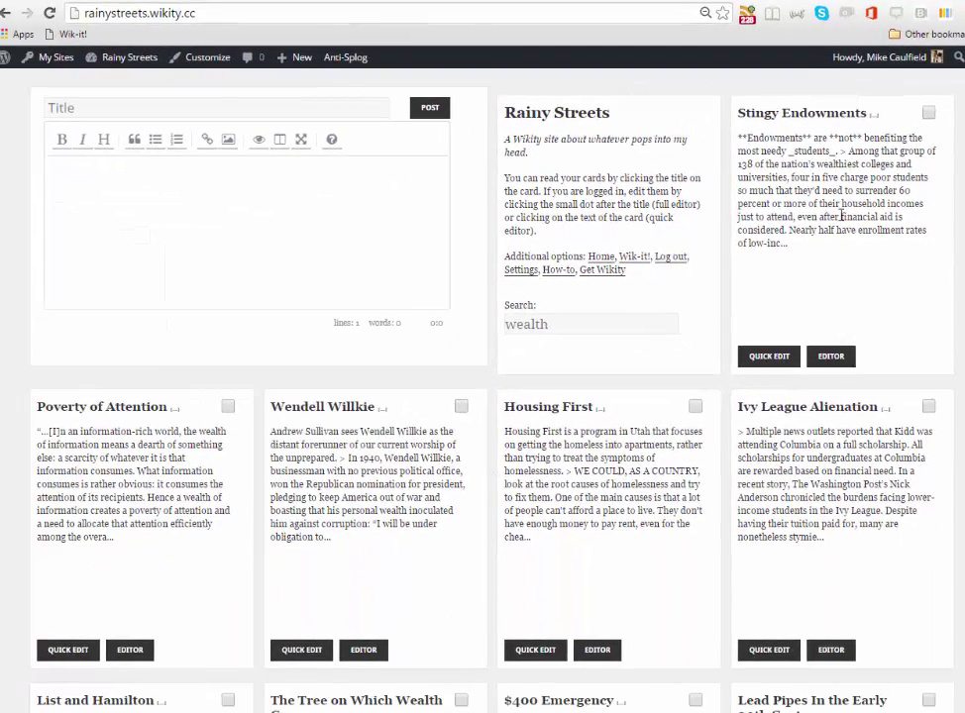
Copy the Ivy League Alienation title and add a dashed divider below the full-report link.
left_click(841, 215)
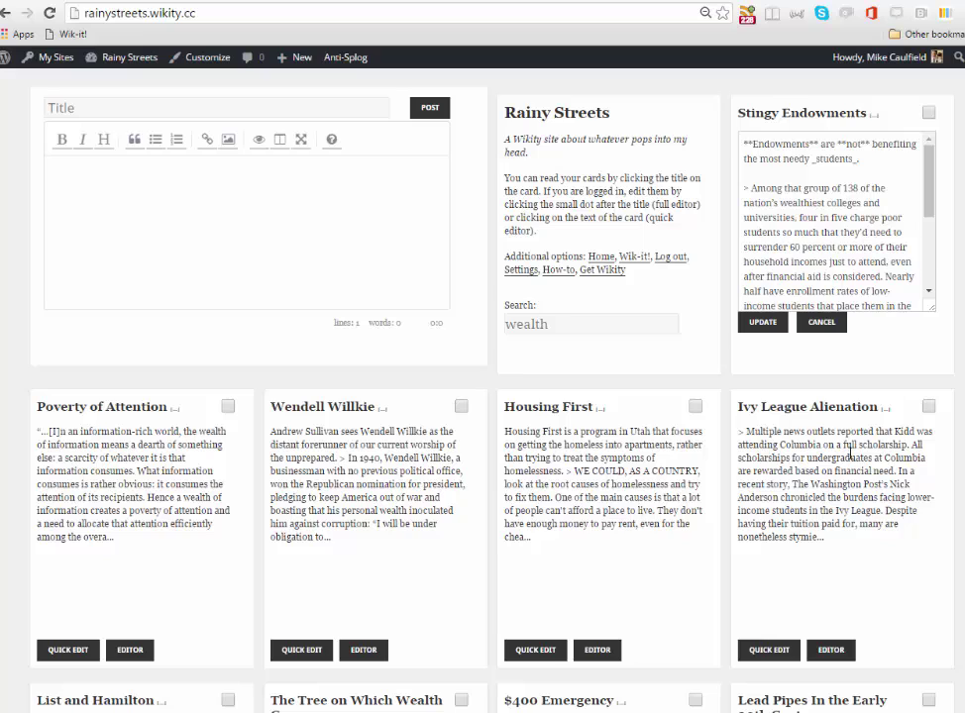
left_click_drag(738, 412, 880, 407)
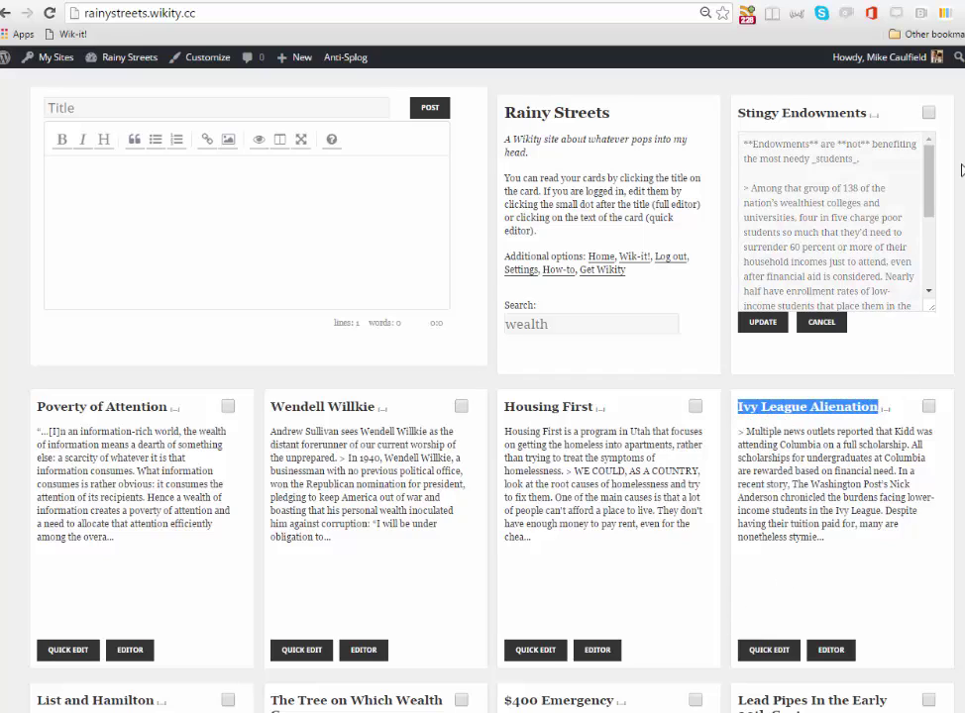
left_click_drag(930, 180, 946, 286)
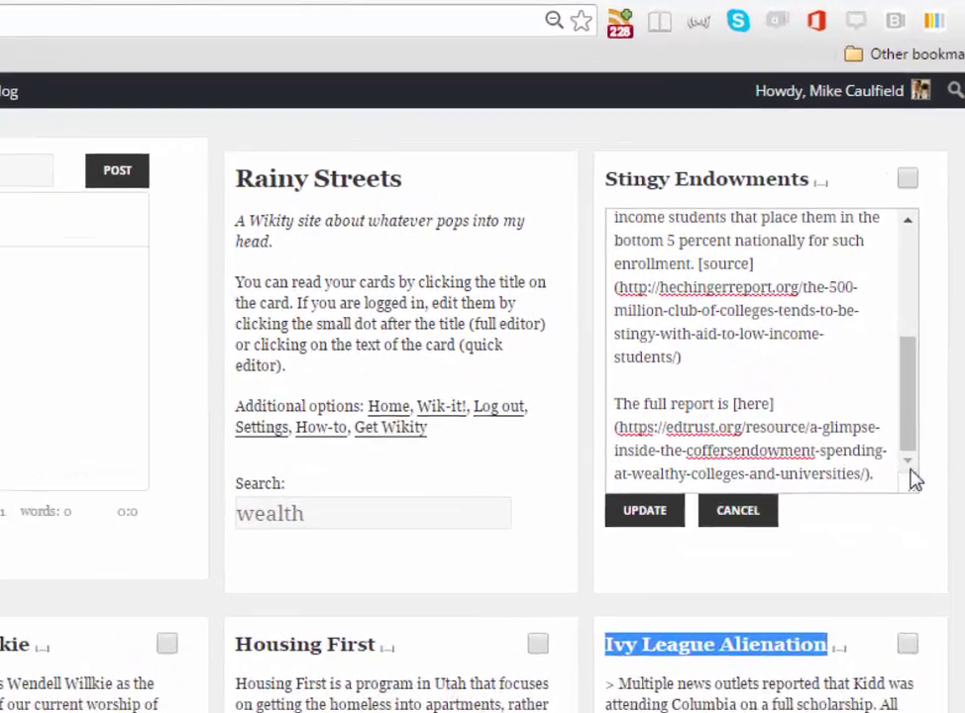
left_click(916, 301)
key("Return")
key("Return")
type("----------------------------")
key("Return")
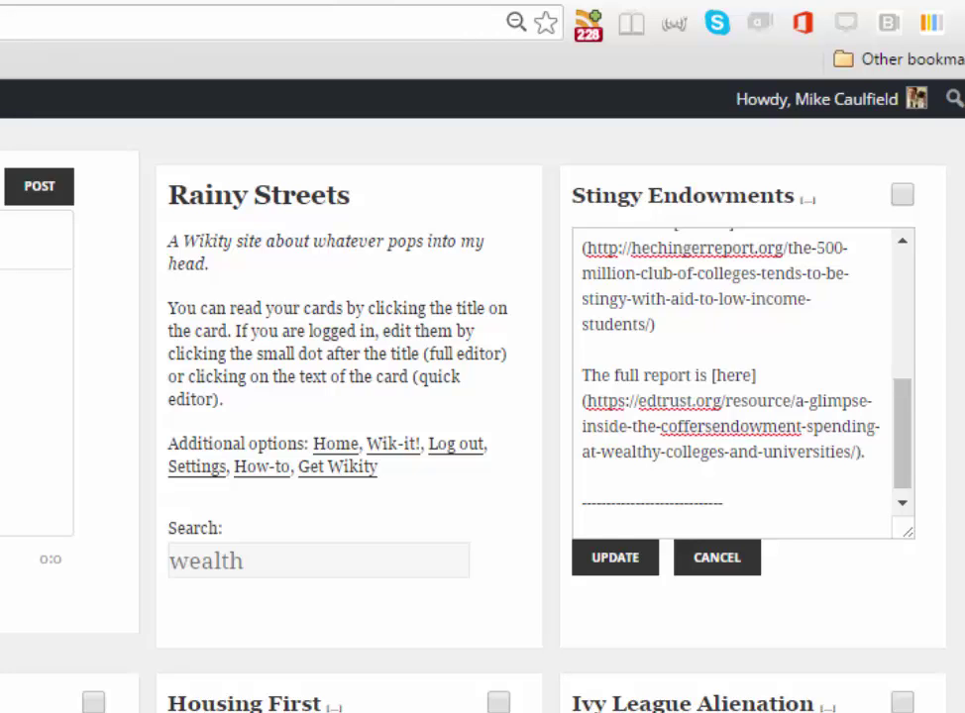
Write 'Poorer students that attend Ivy League schools often feel alienated. See [[Ivy League Alienation]]'.
type("Pooere")
key("BackSpace")
key("BackSpace")
key("BackSpace")
type("rer students")
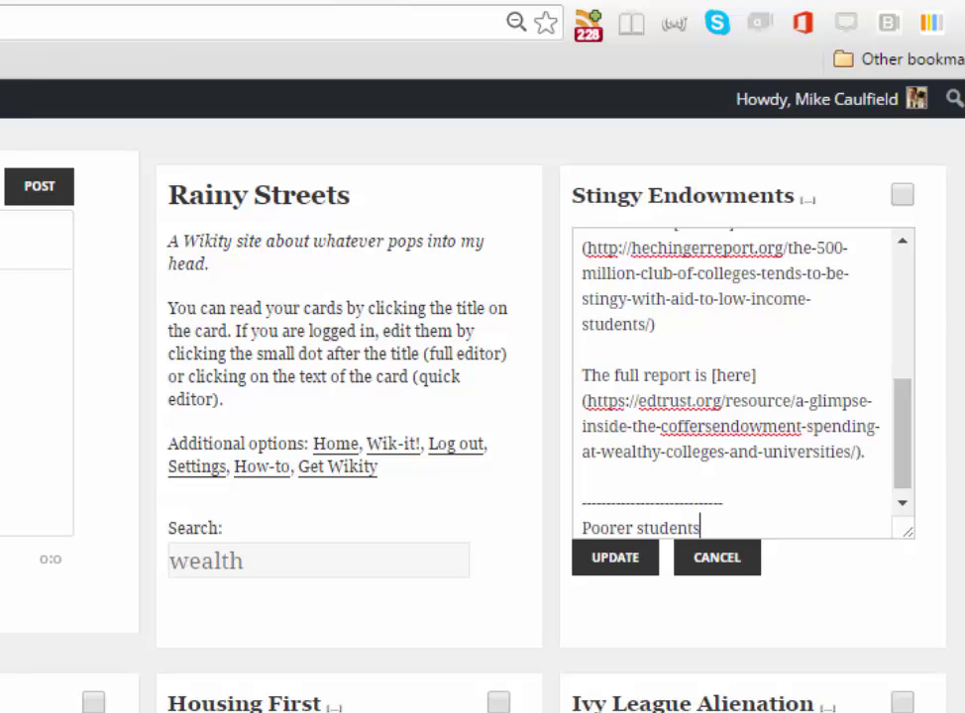
type(" that attend Ivy League schools")
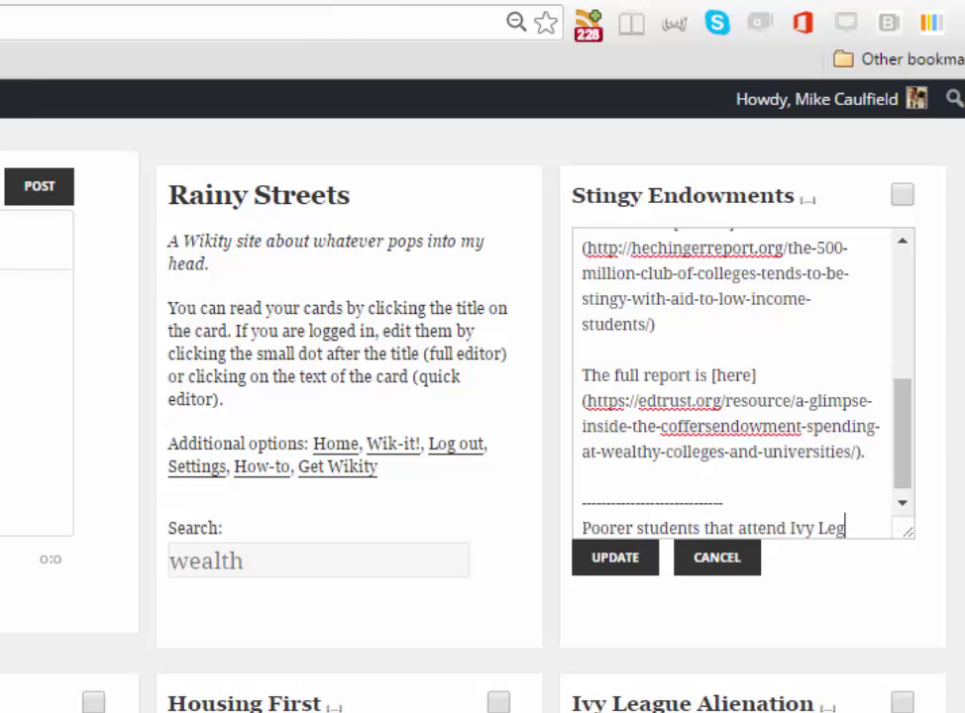
type(" often feel alienated. See [[")
type("Ivy League Alienation]]")
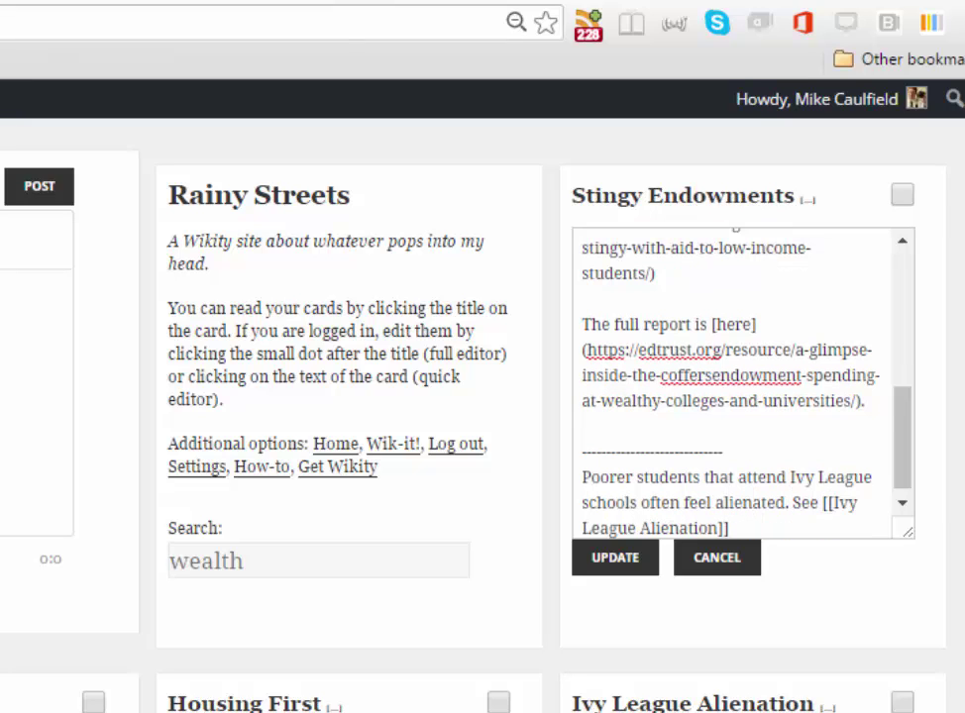
left_click_drag(899, 483, 838, 509)
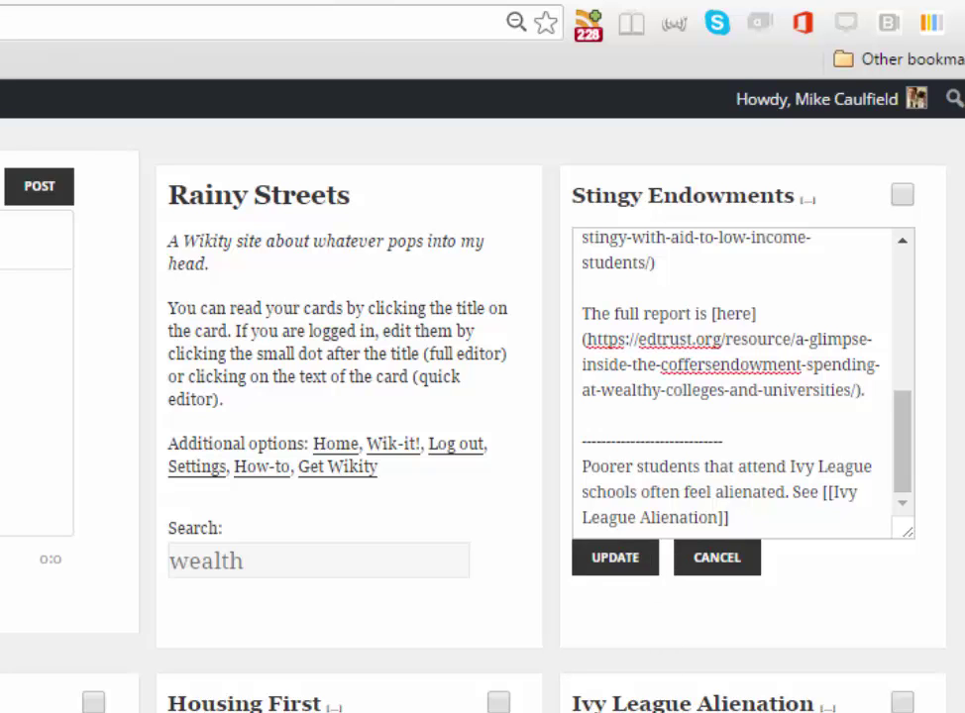
Copy the No Progress on Economic Diversity title and wrap it in [[ ]] as a link.
scroll(483, 396, "down", 4)
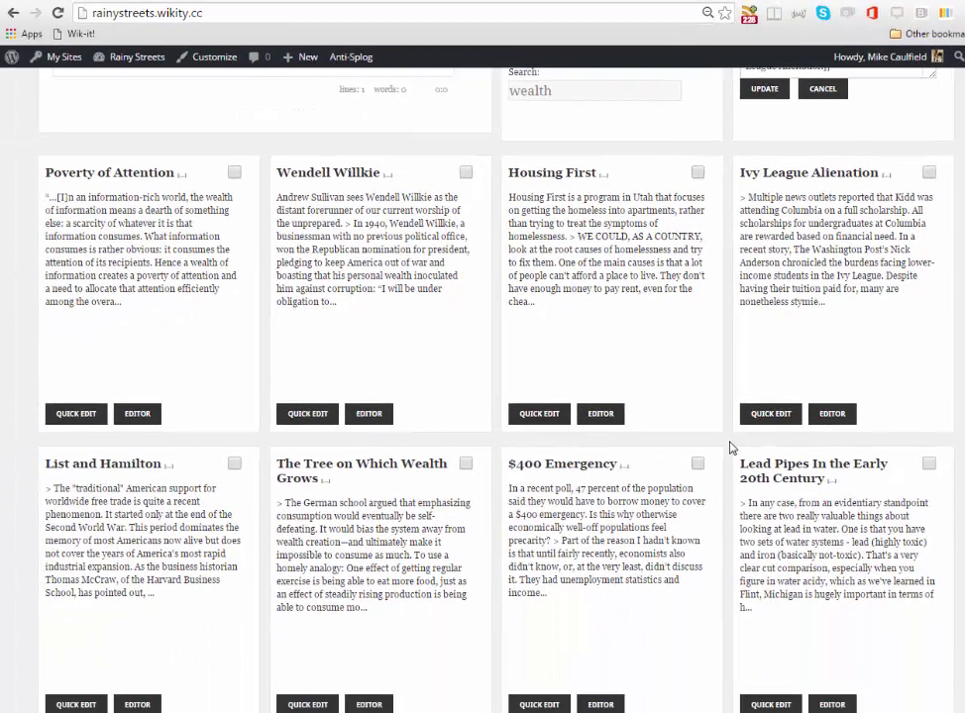
scroll(731, 448, "down", 3)
left_click_drag(509, 448, 570, 465)
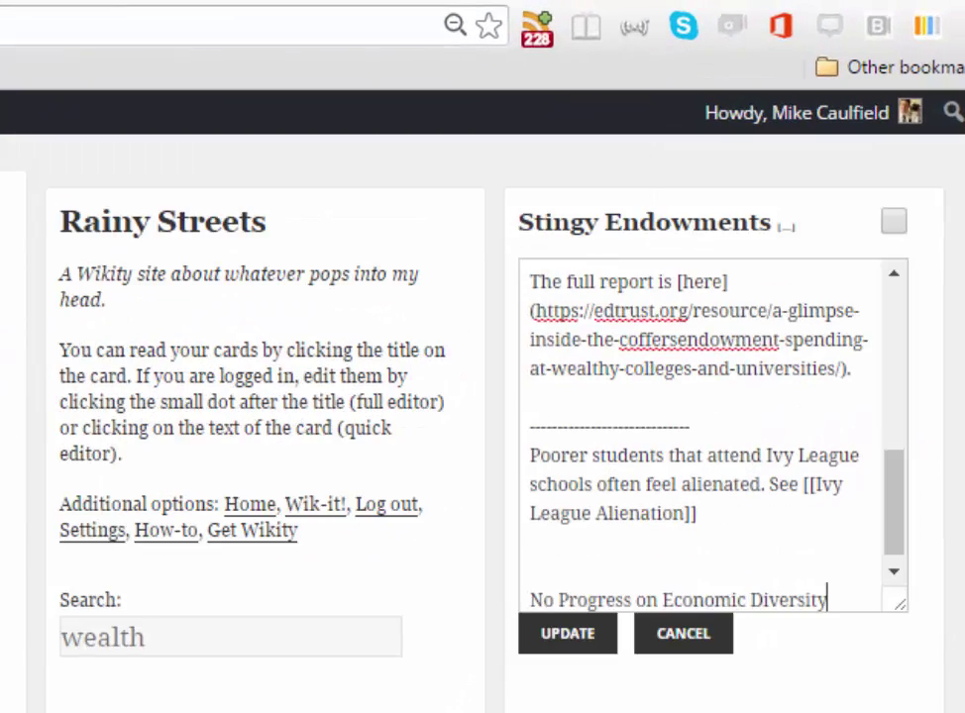
type("]]")
key("Home")
type("[[")
Prefix the link with 'Despite some gains in higher education there is still' and remove an extra blank line.
key("Home")
type("Despite some ")
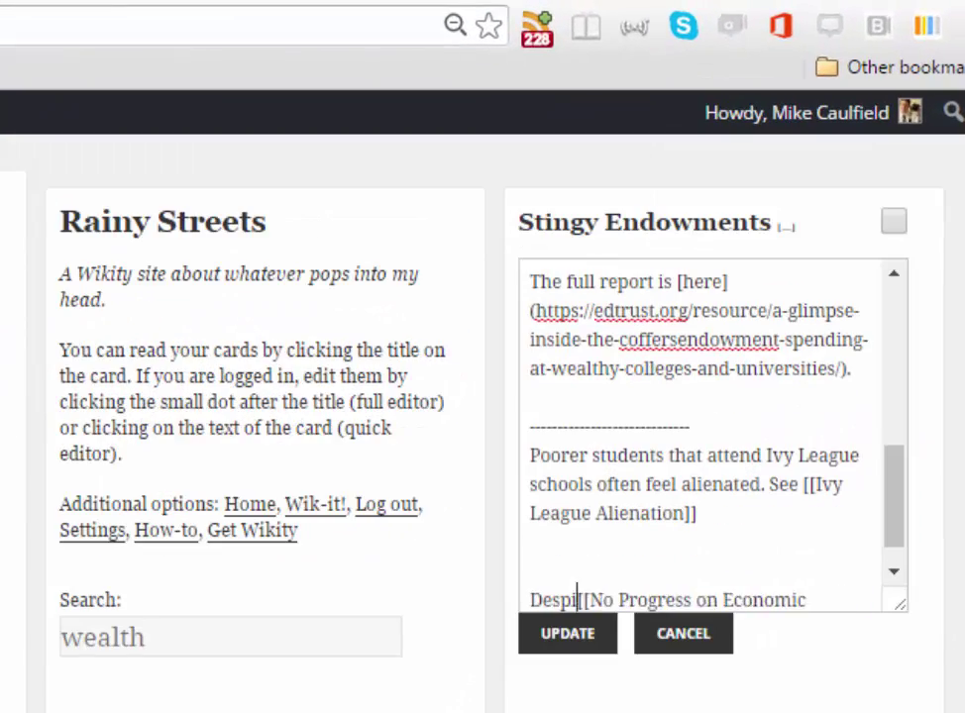
type("gains in higher education t")
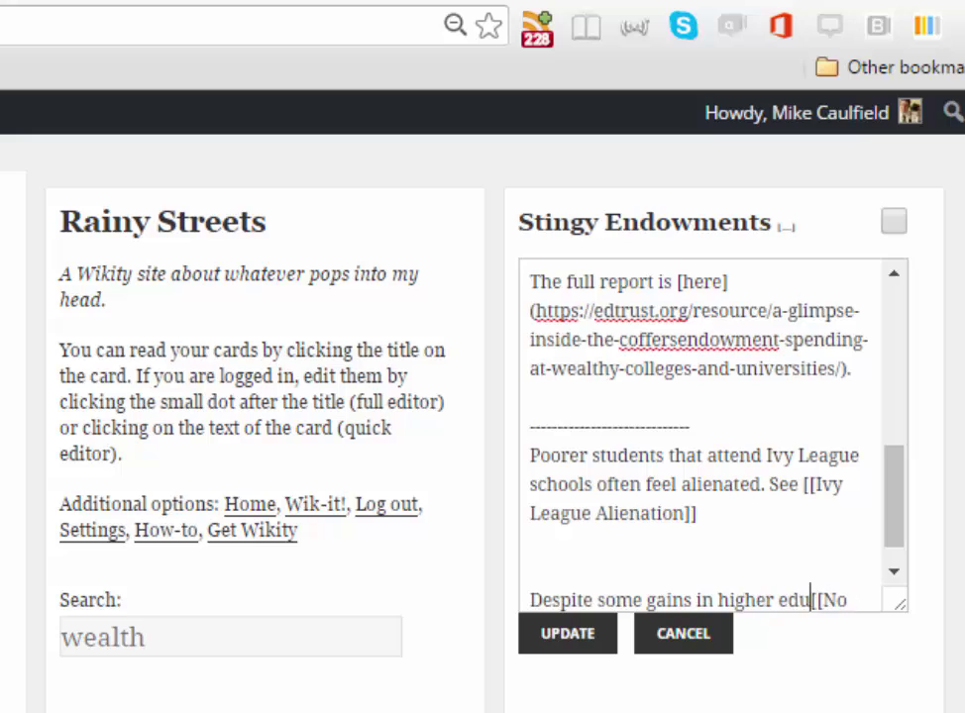
type("here is still")
key("Up")
key("Up")
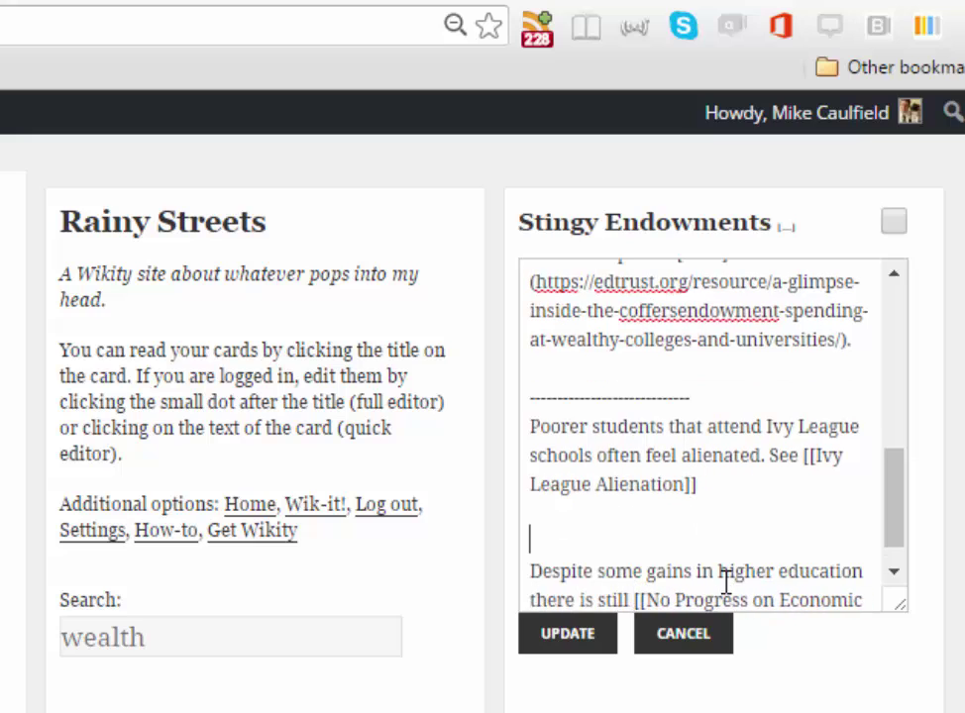
key("BackSpace")
left_click(818, 585)
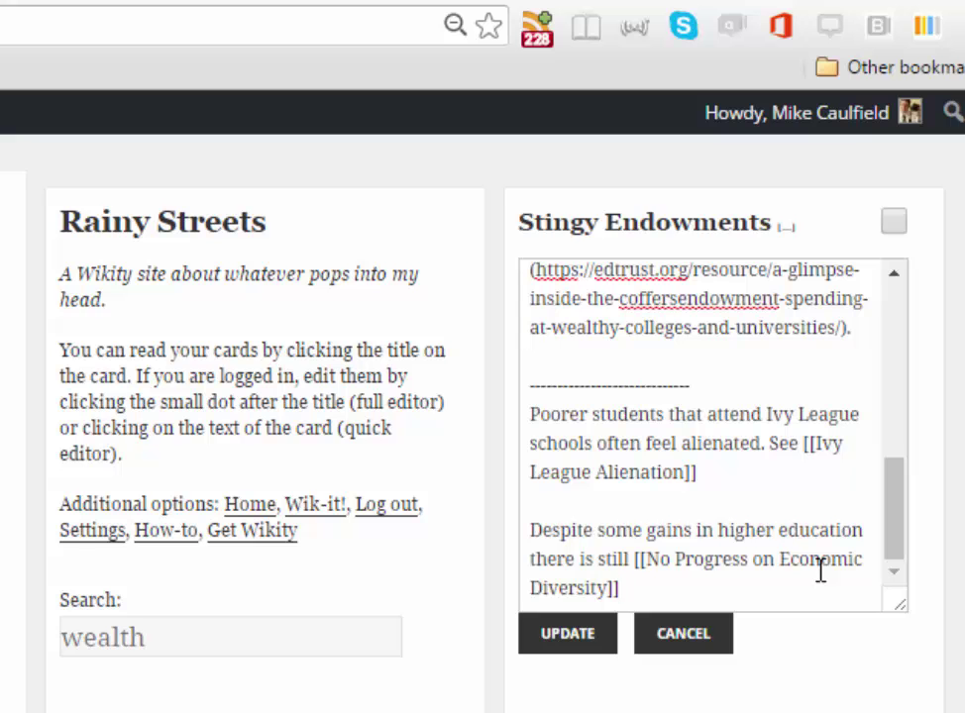
left_click_drag(902, 538, 948, 571)
Update the card, open its page, and follow the No Progress on Economic Diversity link.
left_click(560, 650)
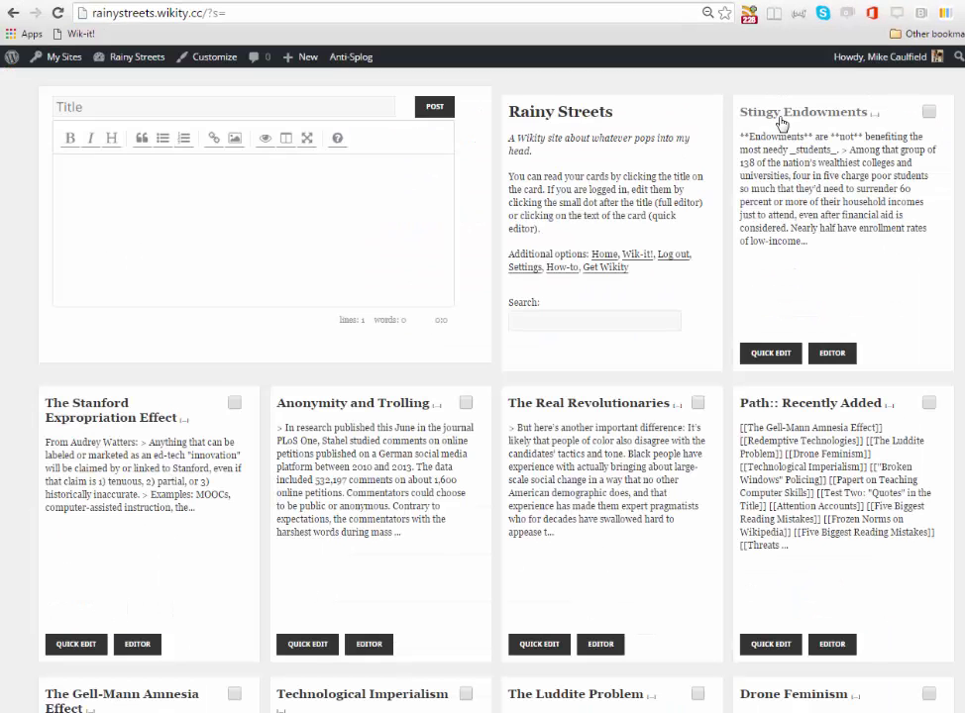
left_click(782, 117)
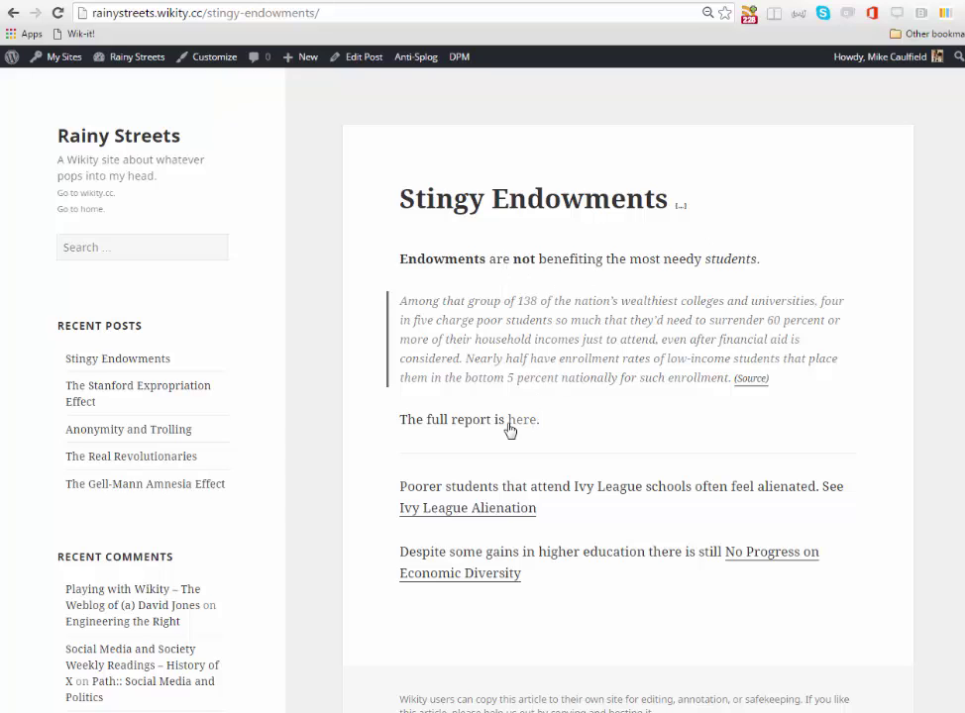
left_click(771, 560)
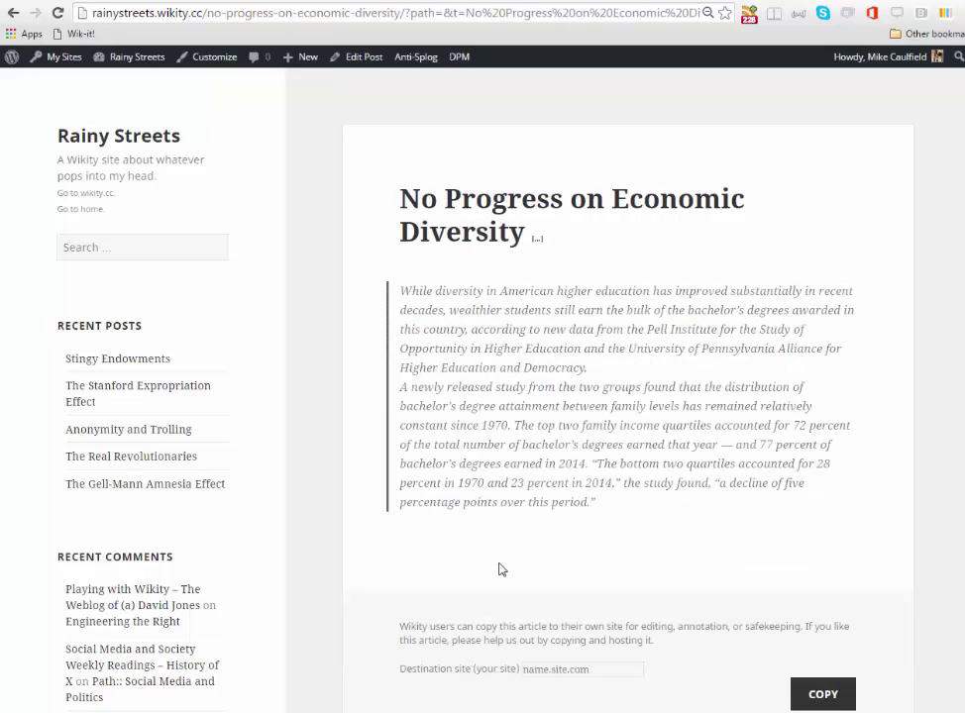